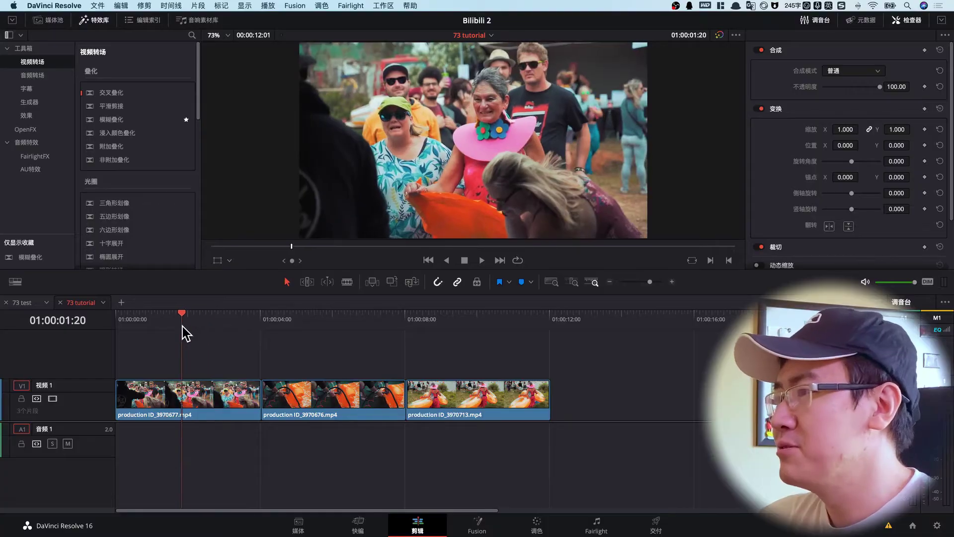
Drag a black 纯色 solid generator onto a new V2 track above the festival clips and select it.
left_click_drag(183, 330, 449, 337)
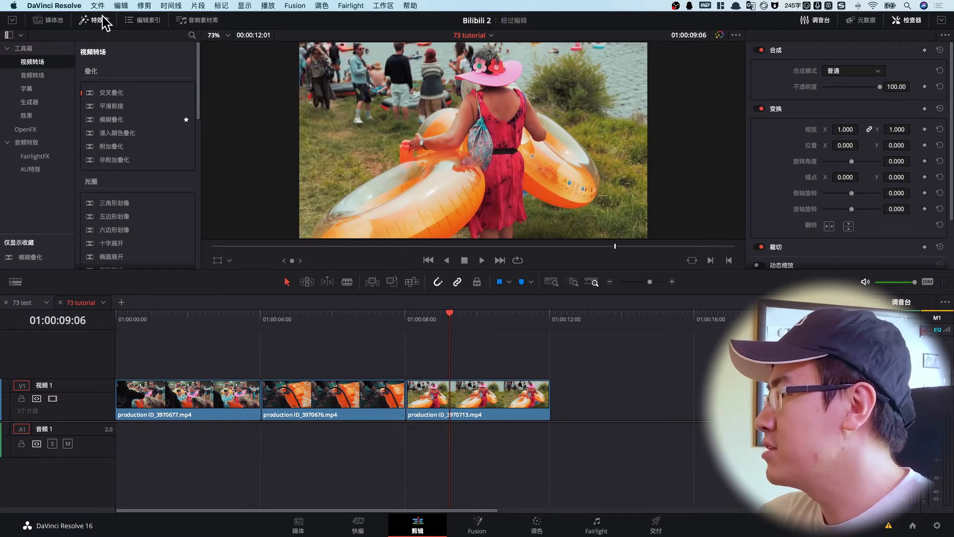
left_click(38, 103)
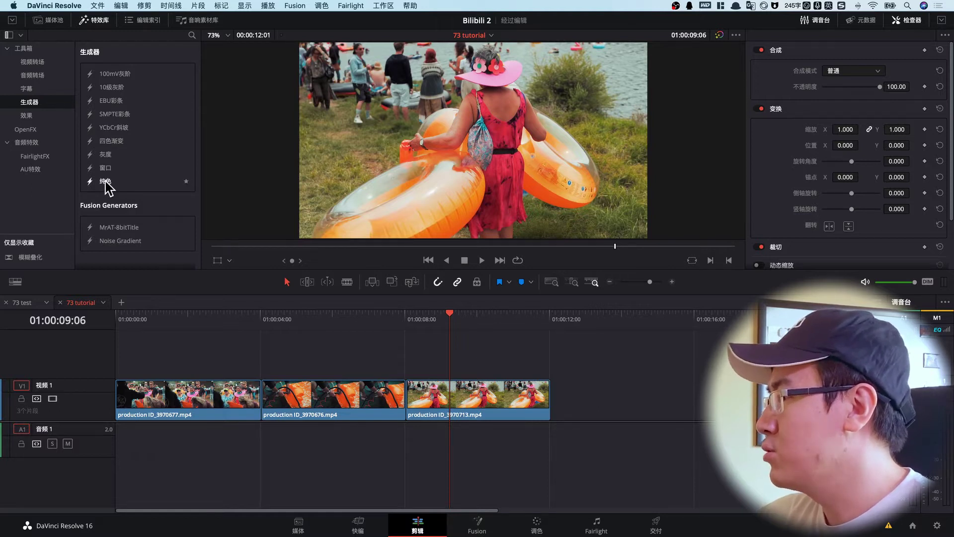
left_click_drag(105, 181, 217, 360)
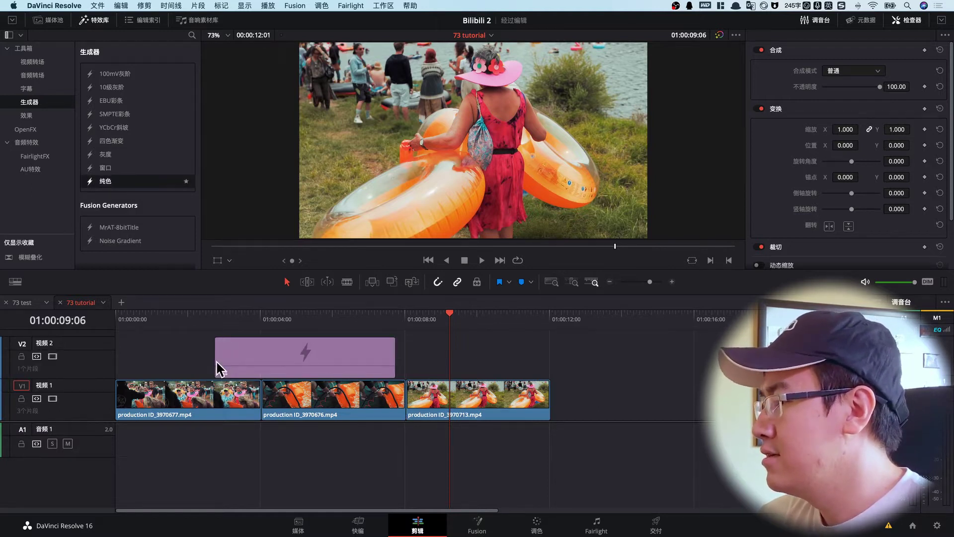
left_click(239, 324)
left_click_drag(237, 325, 276, 330)
left_click(280, 341)
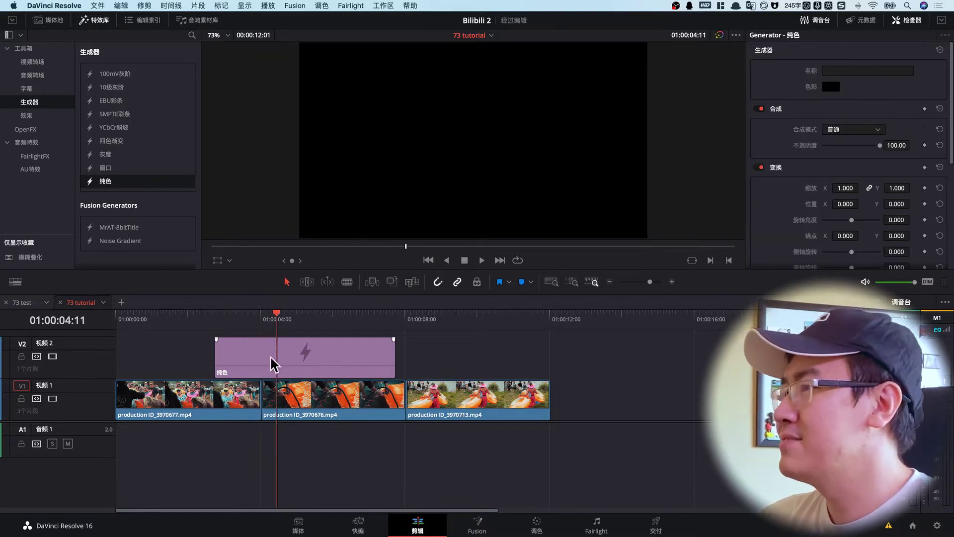
left_click(273, 363)
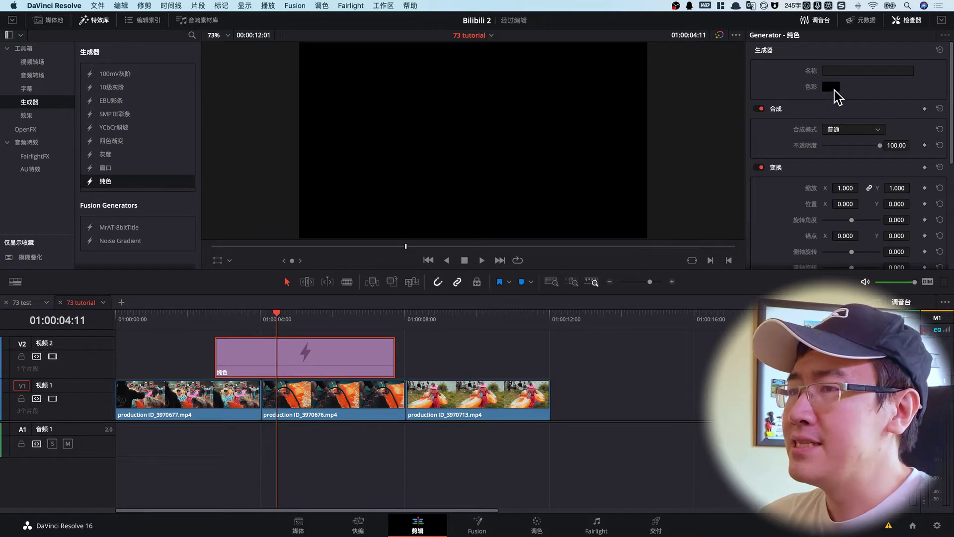
Set the solid clip's 色彩 colour to cyan in the Inspector colour picker.
left_click(831, 88)
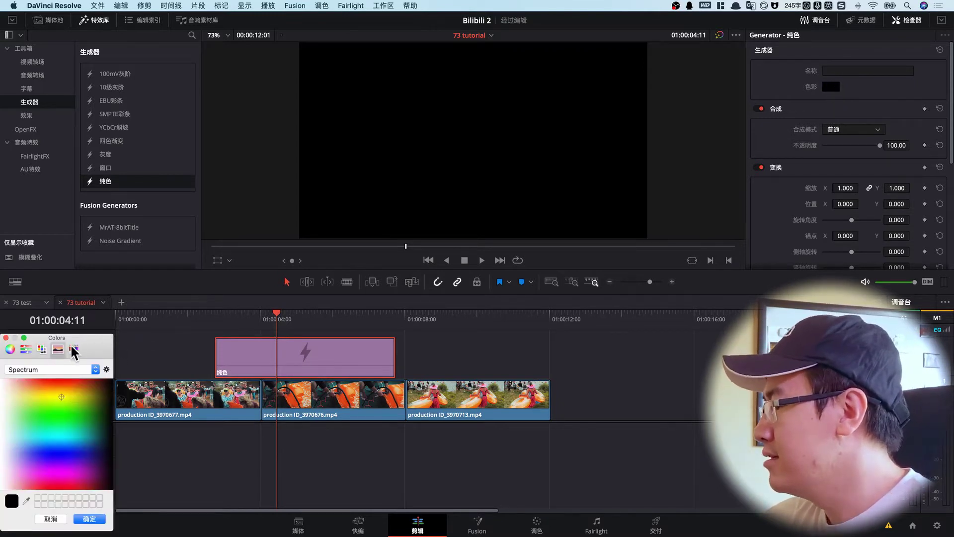
left_click(43, 349)
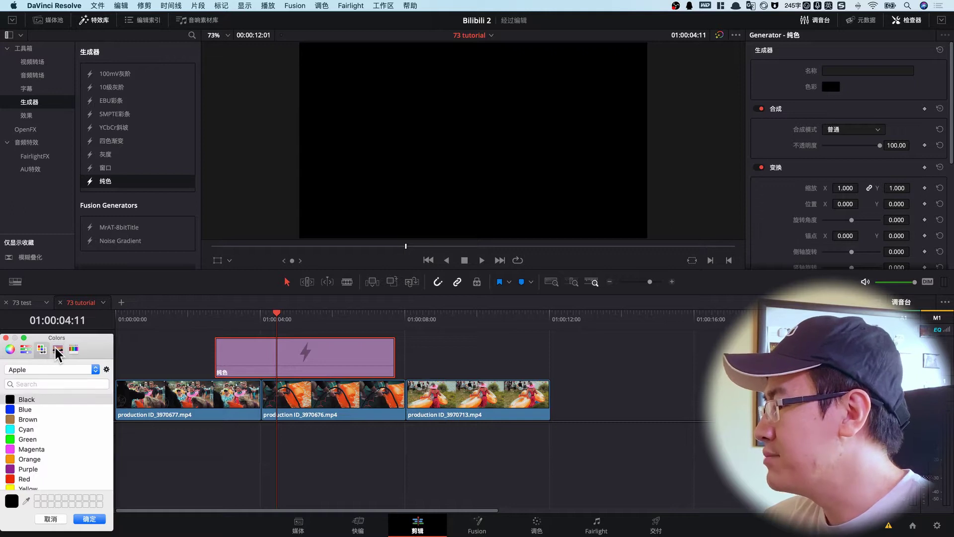
left_click(57, 349)
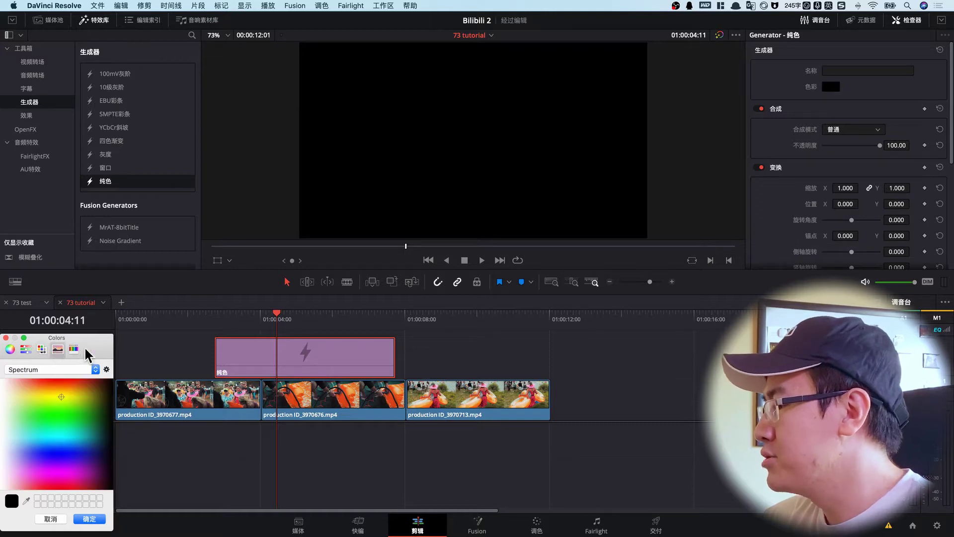
left_click(55, 437)
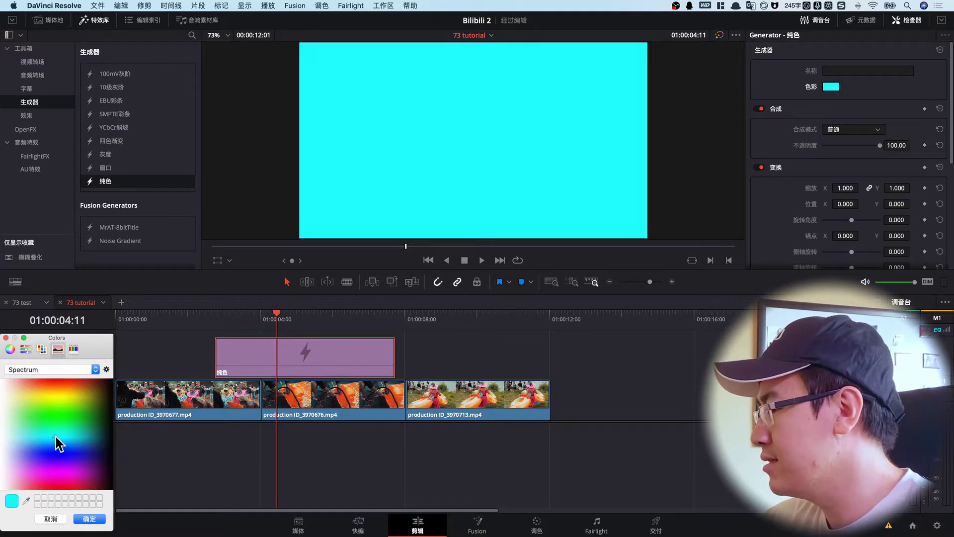
left_click(90, 519)
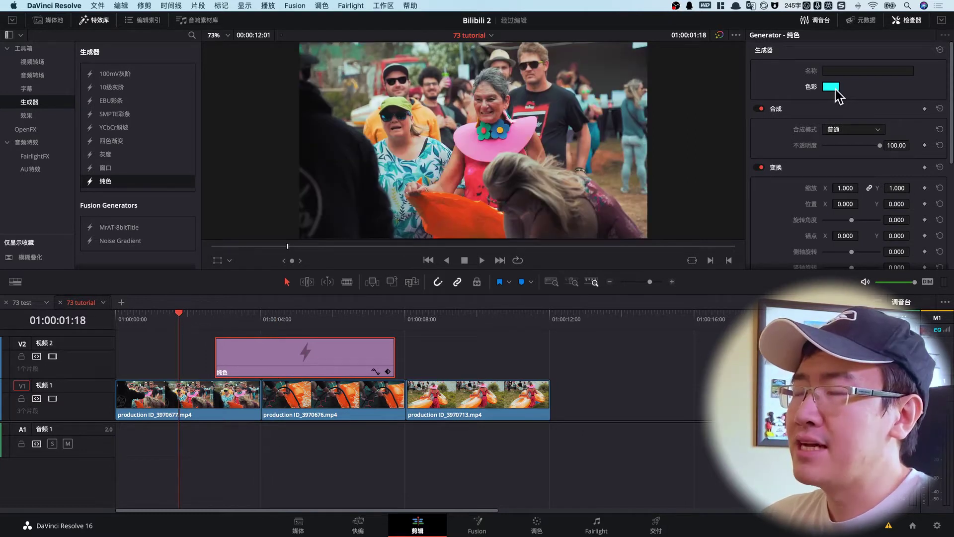
Recolour the solid pink by sampling the costume in the footage, then preview it.
left_click(832, 88)
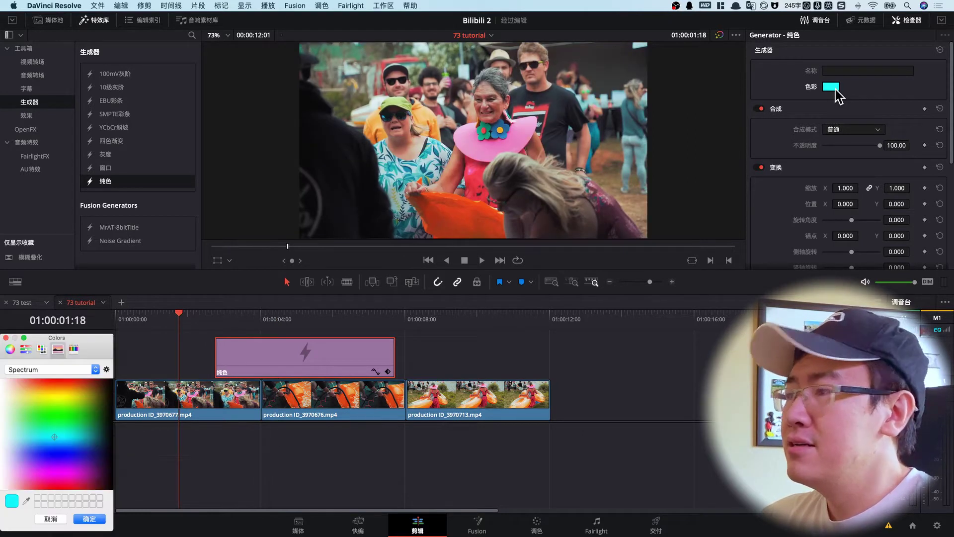
left_click(26, 500)
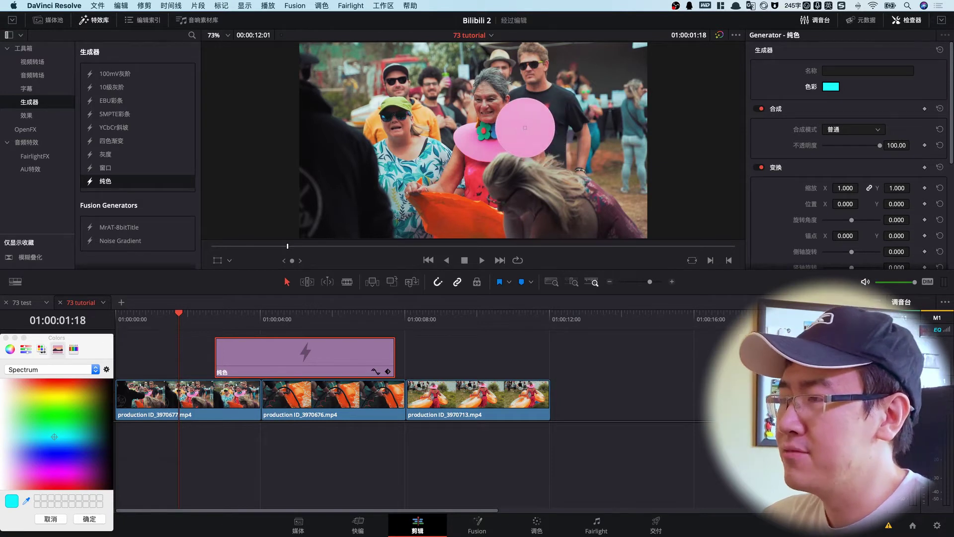
left_click(526, 128)
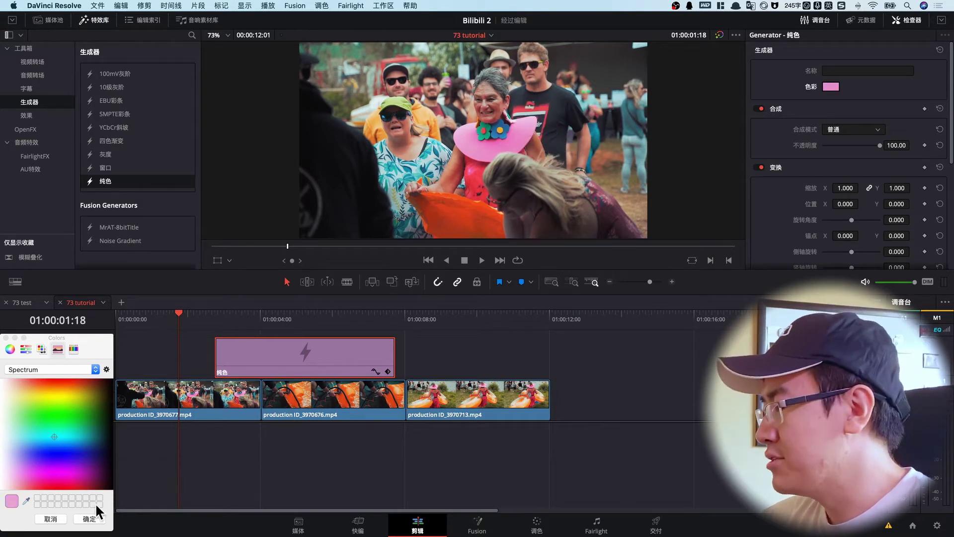
left_click(99, 516)
left_click(251, 314)
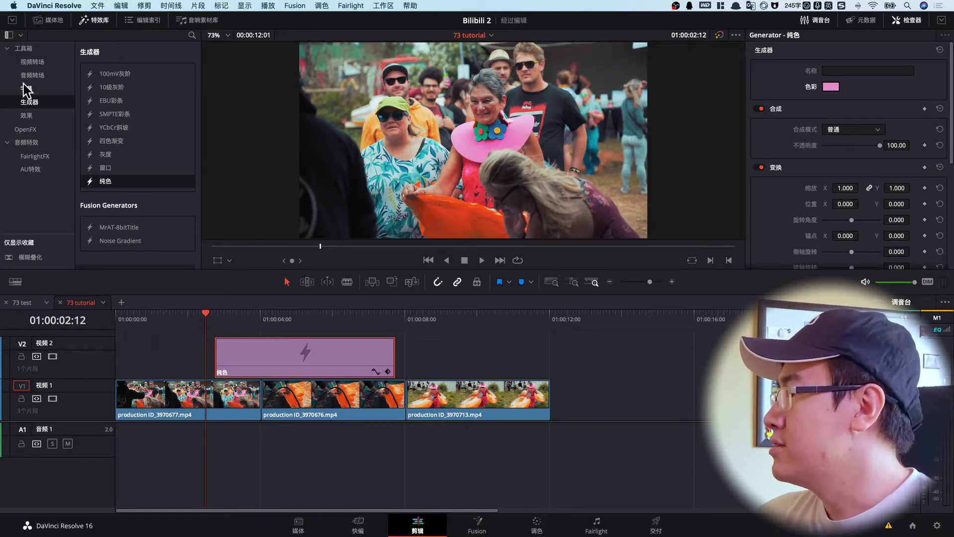
Add the 菱形展开 diamond transition to the pink solid's start and preview it.
left_click(32, 61)
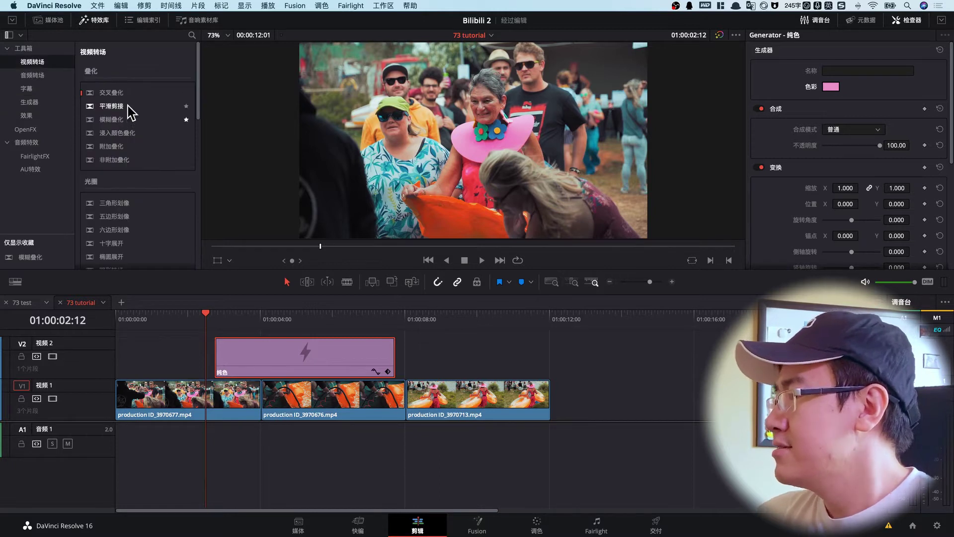
scroll(132, 112, "down", 2)
scroll(132, 114, "down", 2)
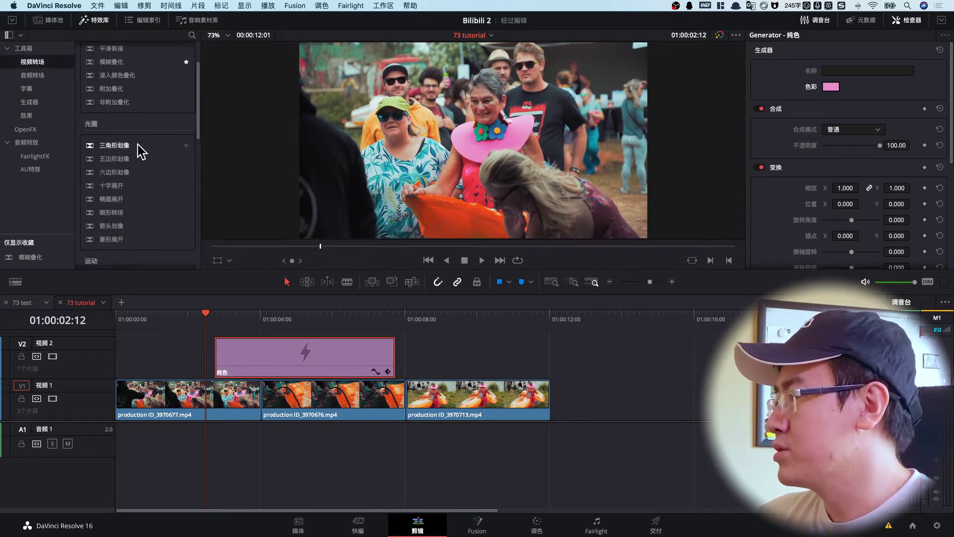
scroll(124, 145, "down", 1)
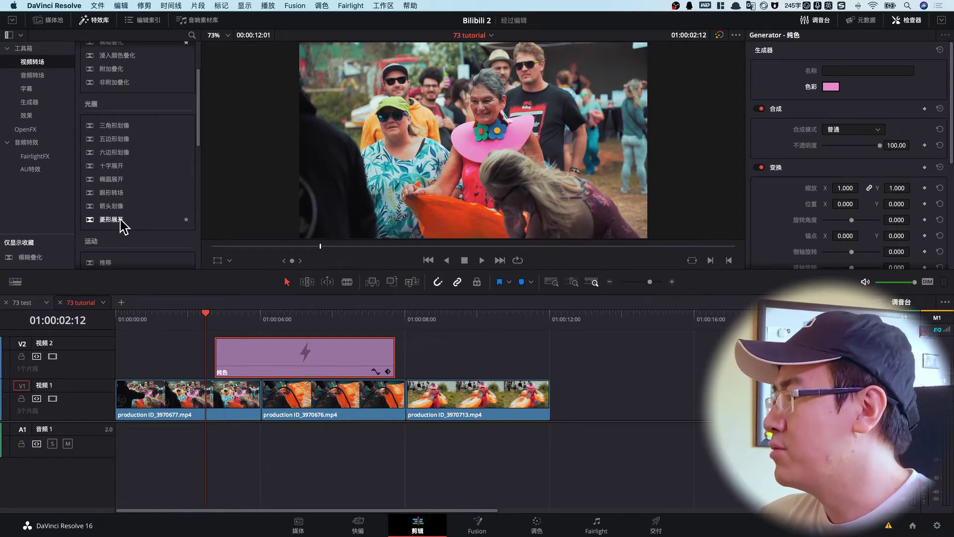
left_click_drag(121, 222, 219, 354)
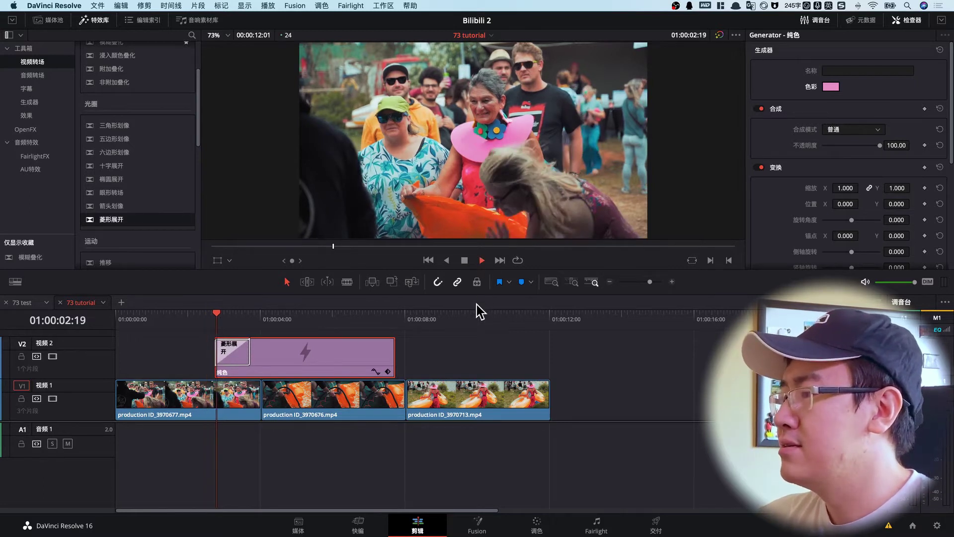
left_click(214, 318)
left_click_drag(214, 325, 234, 324)
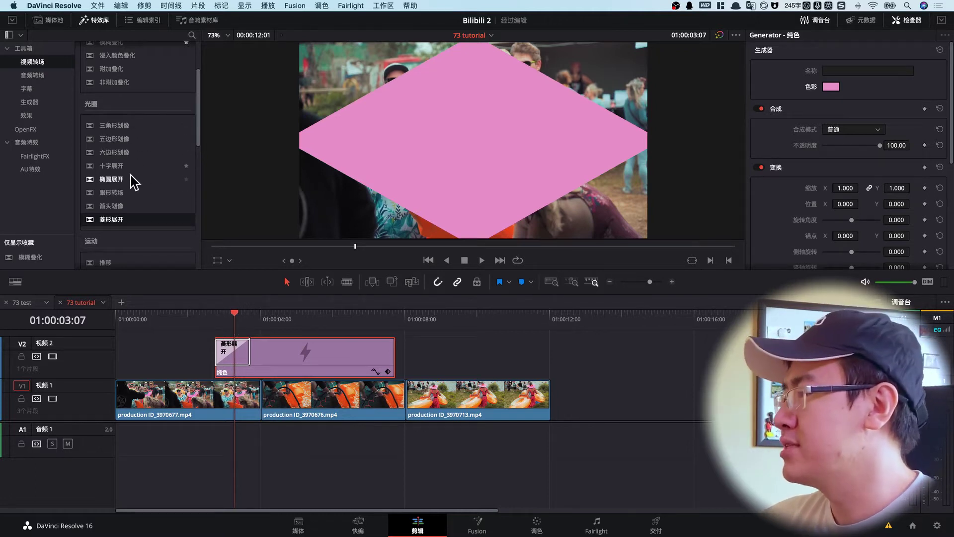
Replace it with the 心形 heart transition and preview it.
scroll(134, 174, "down", 5)
scroll(131, 171, "down", 3)
scroll(130, 165, "down", 4)
scroll(133, 172, "down", 3)
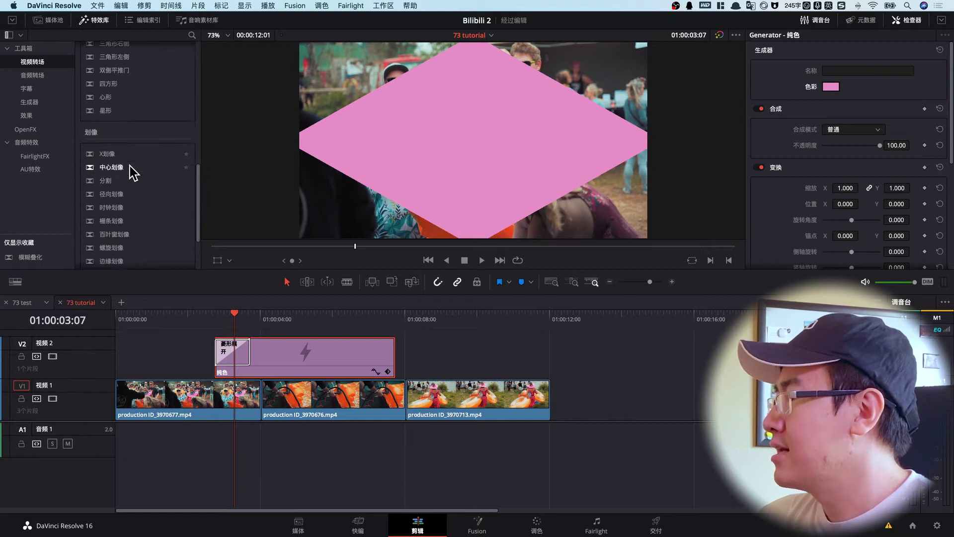
scroll(131, 149, "up", 2)
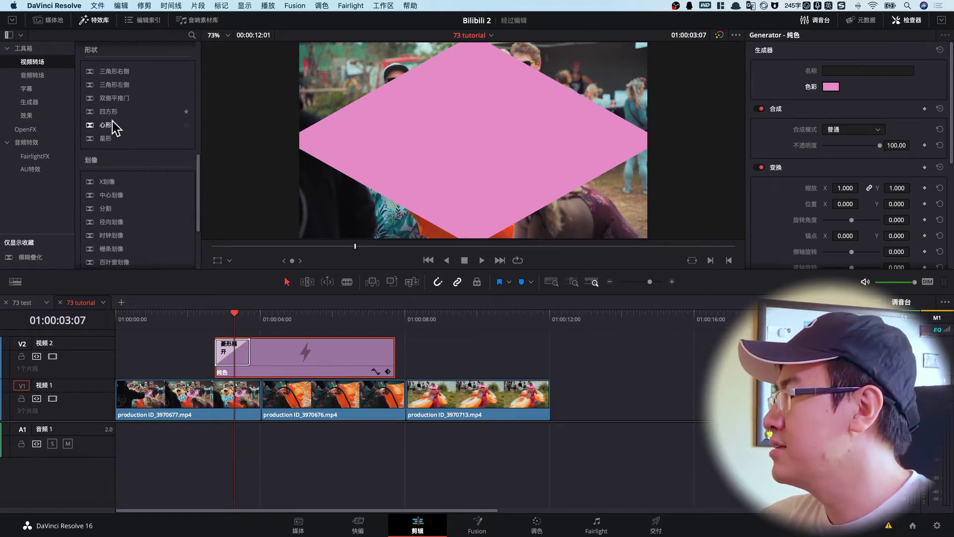
left_click_drag(106, 125, 233, 346)
left_click(203, 317)
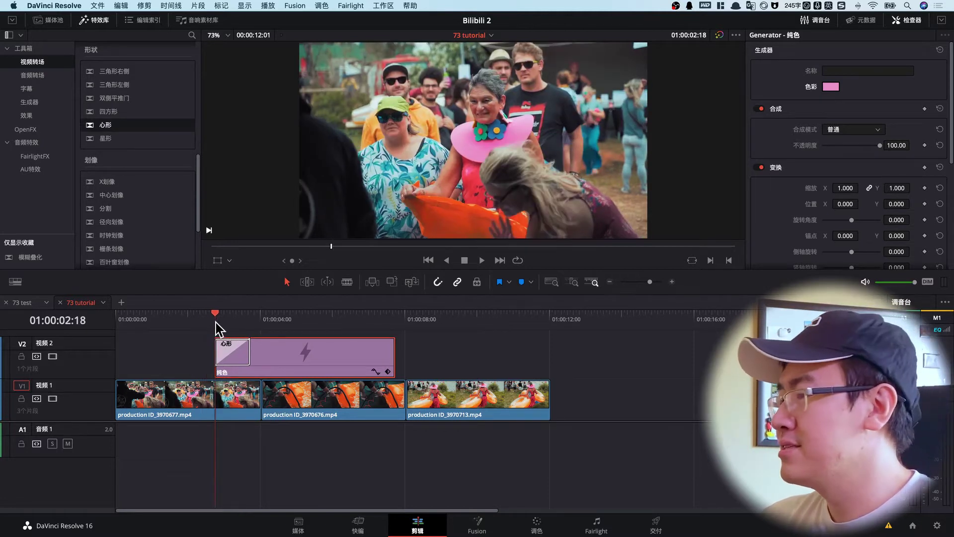
left_click(223, 321)
Replace it with the 中心划像 center wipe and play it back.
scroll(155, 195, "down", 1)
scroll(155, 195, "down", 3)
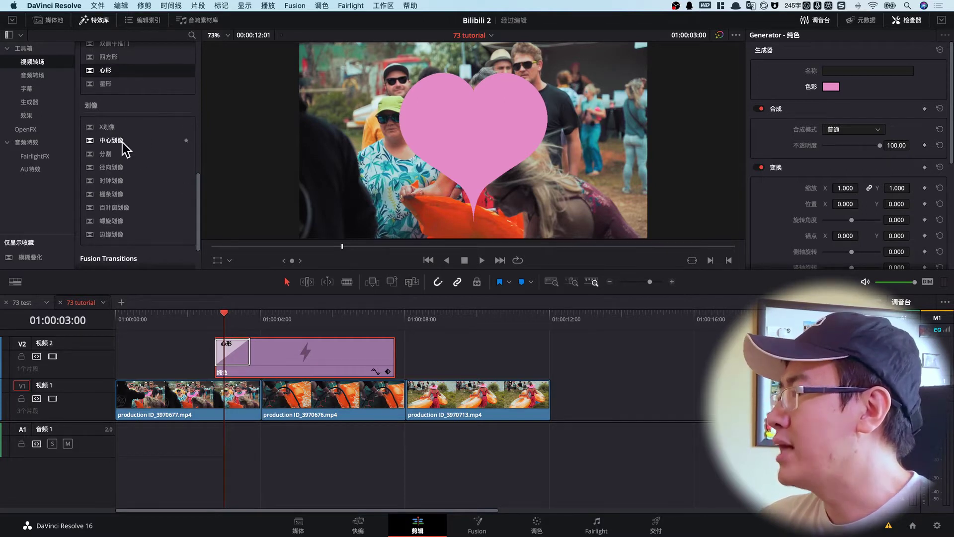
left_click_drag(123, 143, 229, 348)
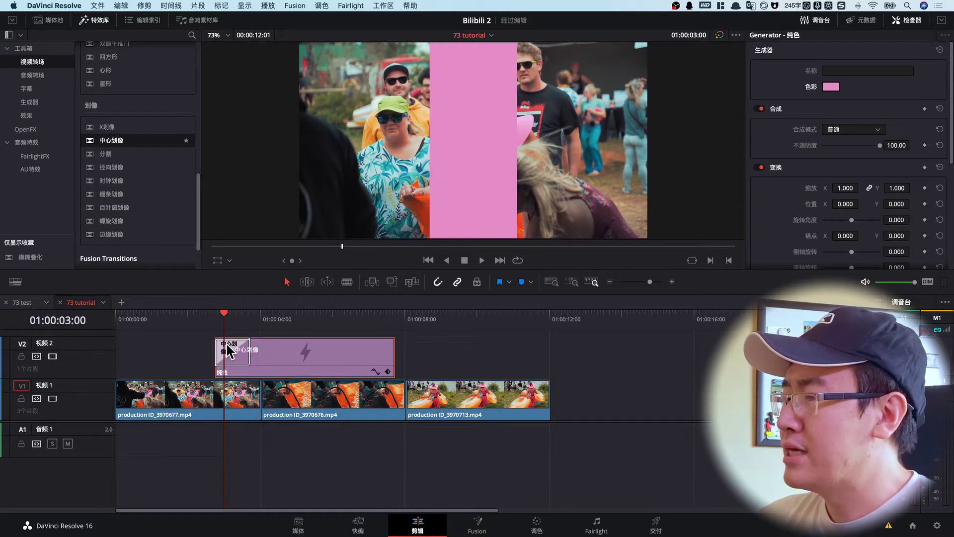
left_click(196, 319)
left_click(481, 259)
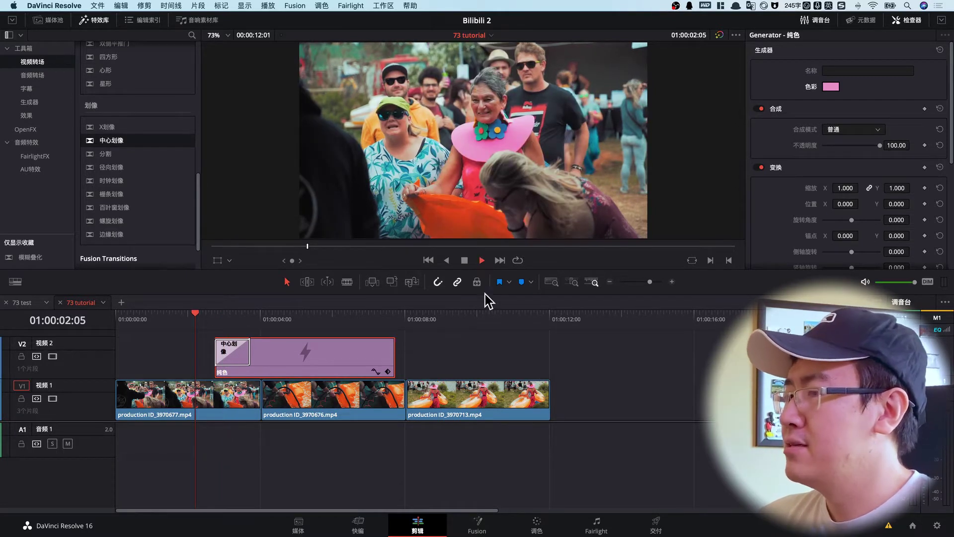
key("space")
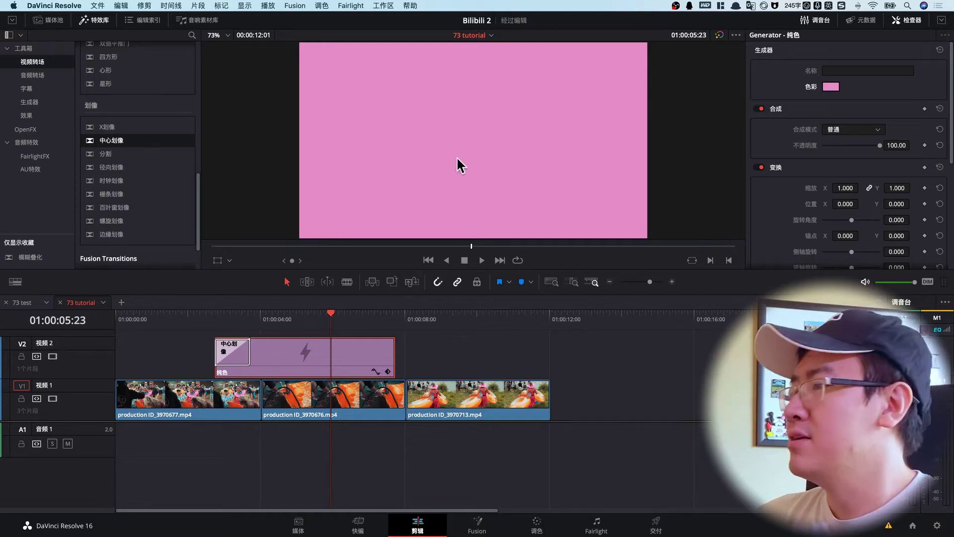
Set the 中心划像 wipe's 渐入渐出 easing to 入与出 and play it back.
left_click(237, 359)
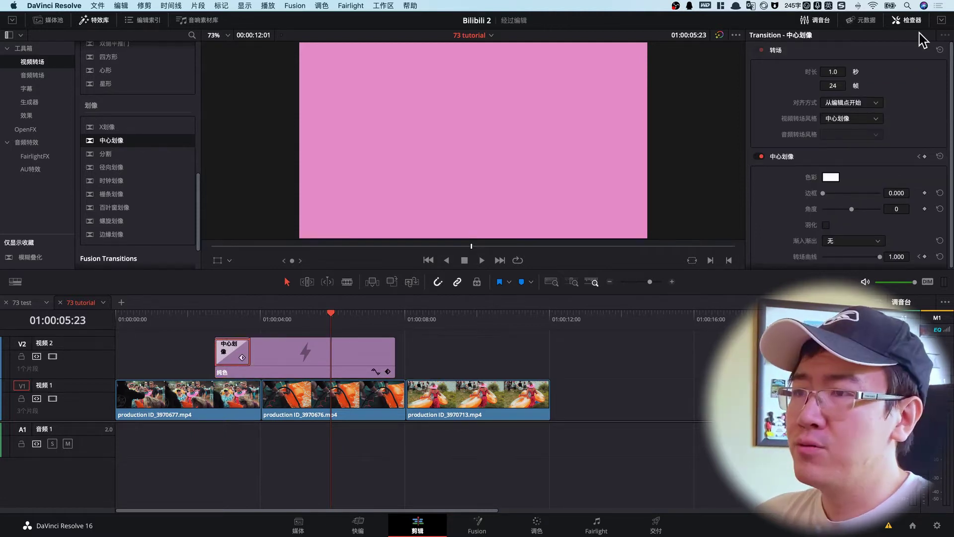
scroll(827, 99, "down", 1)
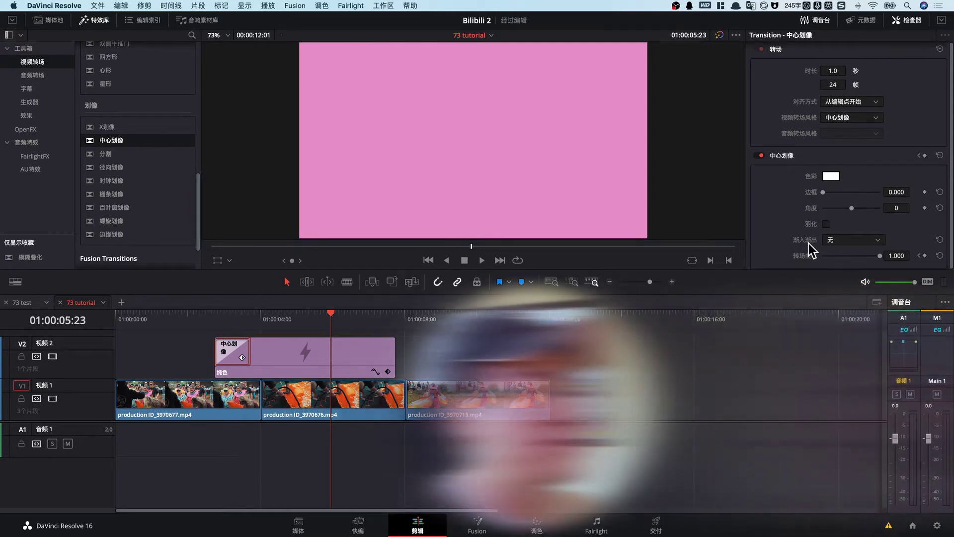
left_click(875, 240)
left_click(845, 287)
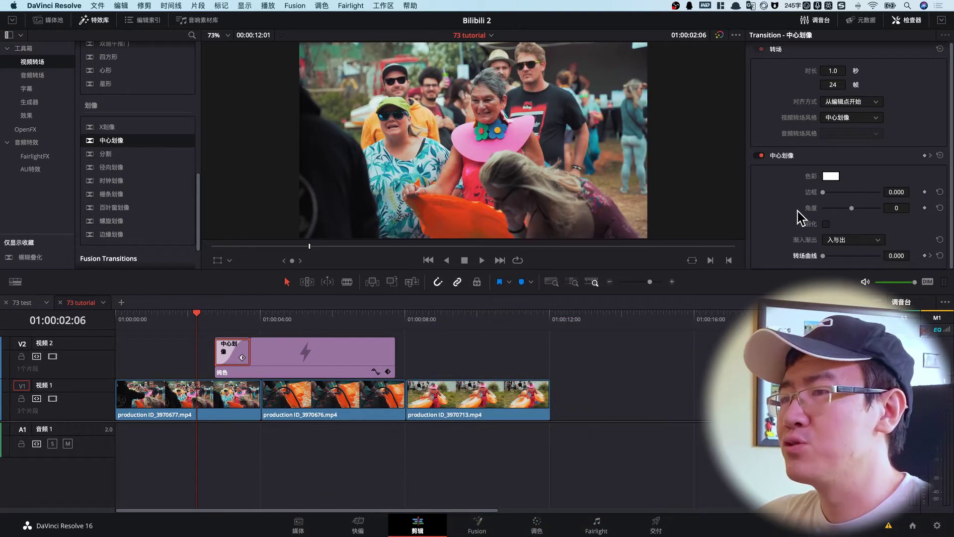
left_click(482, 260)
left_click(663, 369)
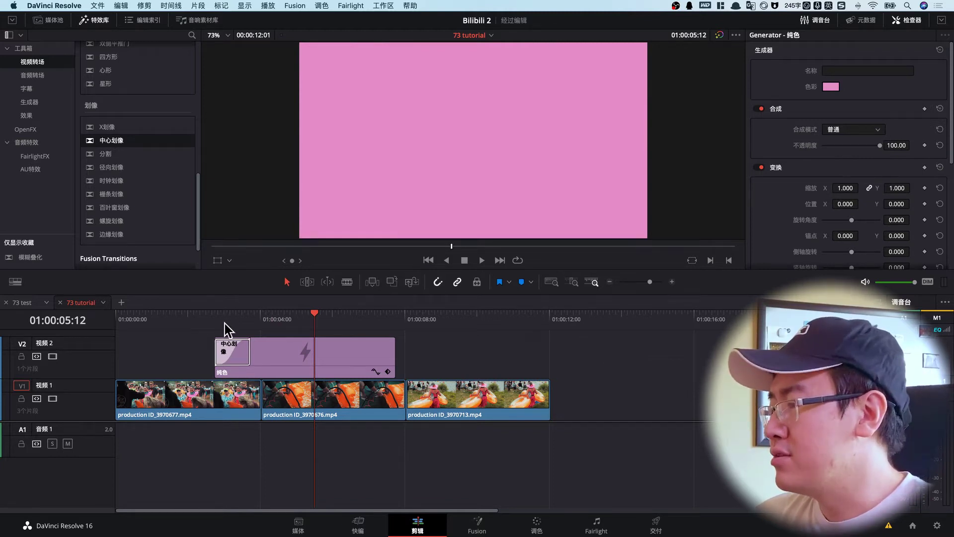
mouse_move(386, 337)
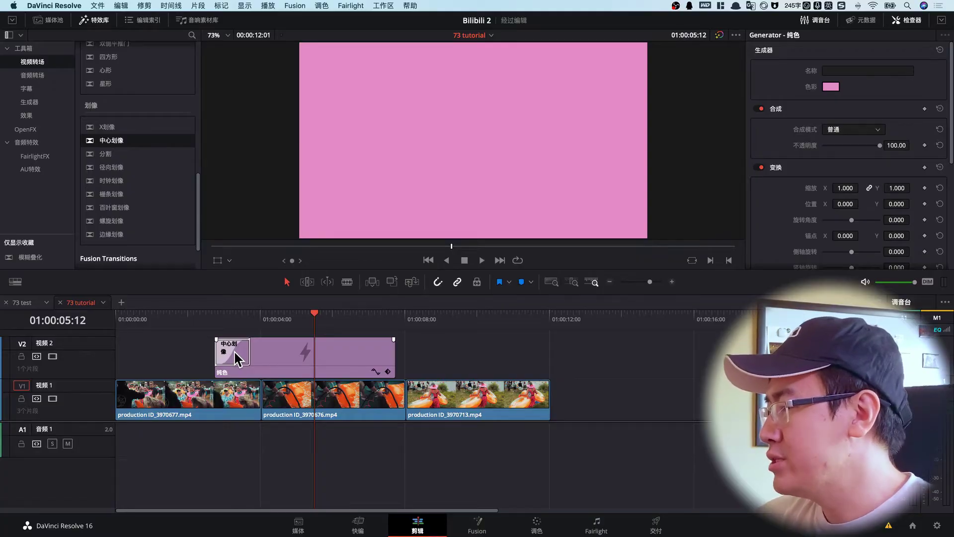
Copy the center wipe from the pink clip's start onto its end.
left_click(235, 353)
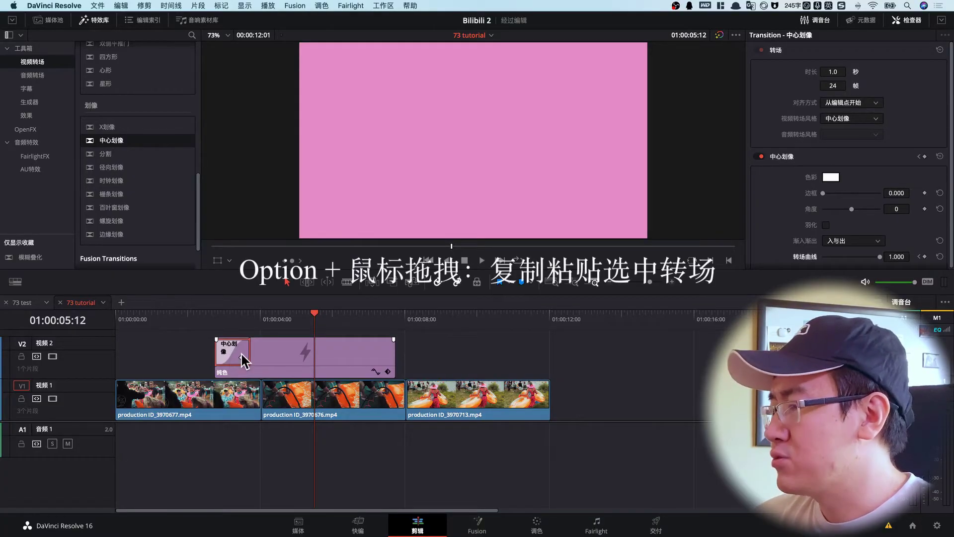
left_click_drag(370, 367, 387, 363)
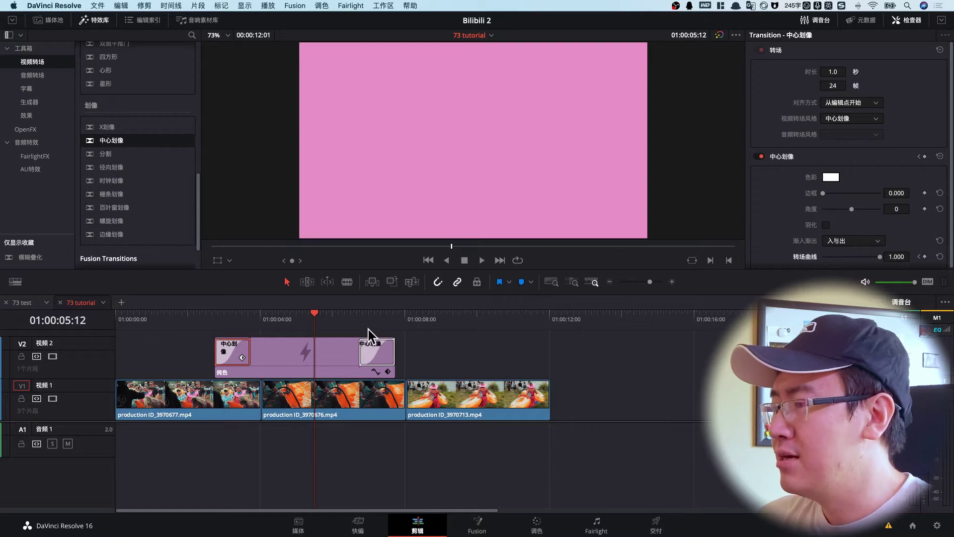
key("ctrl+z")
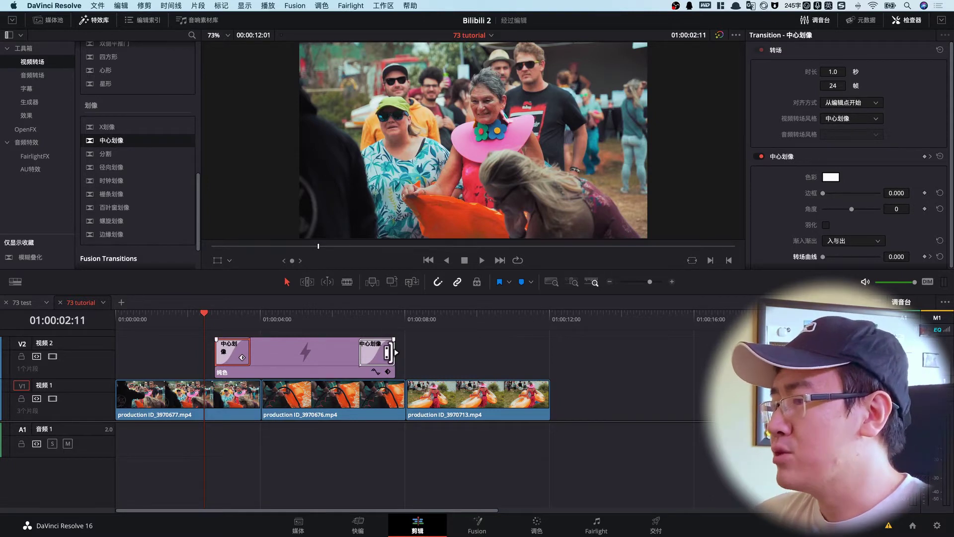
Trim the pink clip's end to about two seconds and play back both wipes.
mouse_move(388, 352)
left_mouse_down()
mouse_move(234, 350)
mouse_move(258, 372)
left_mouse_up()
left_click(216, 322)
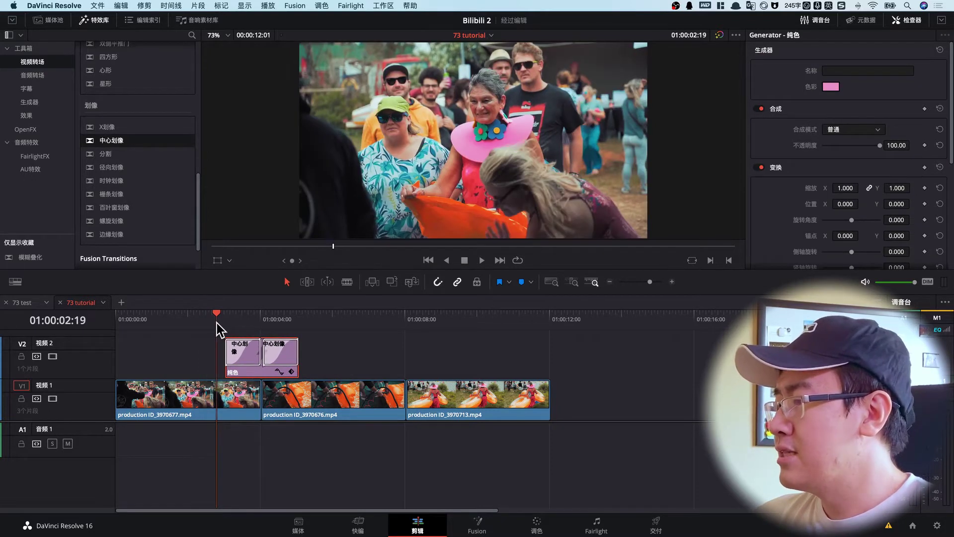
left_click(482, 260)
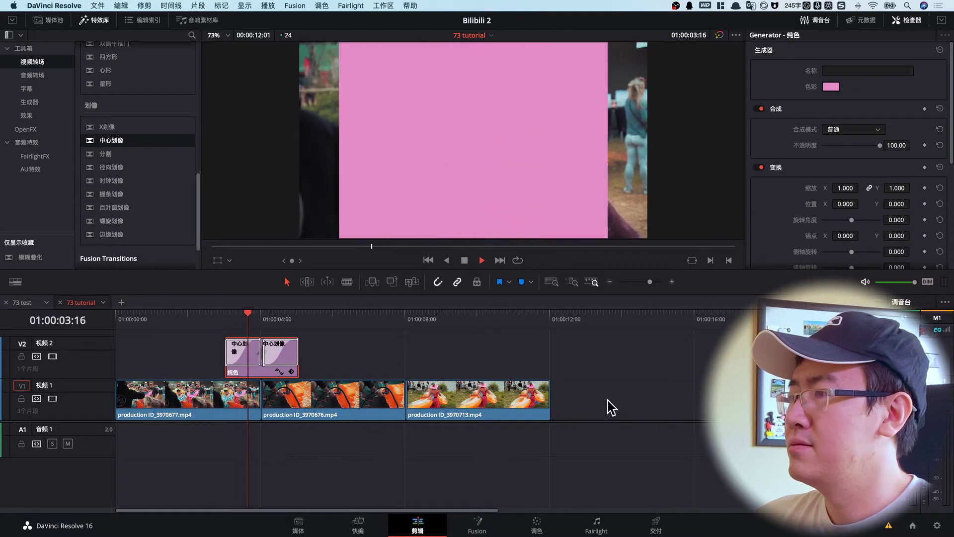
left_click(606, 401)
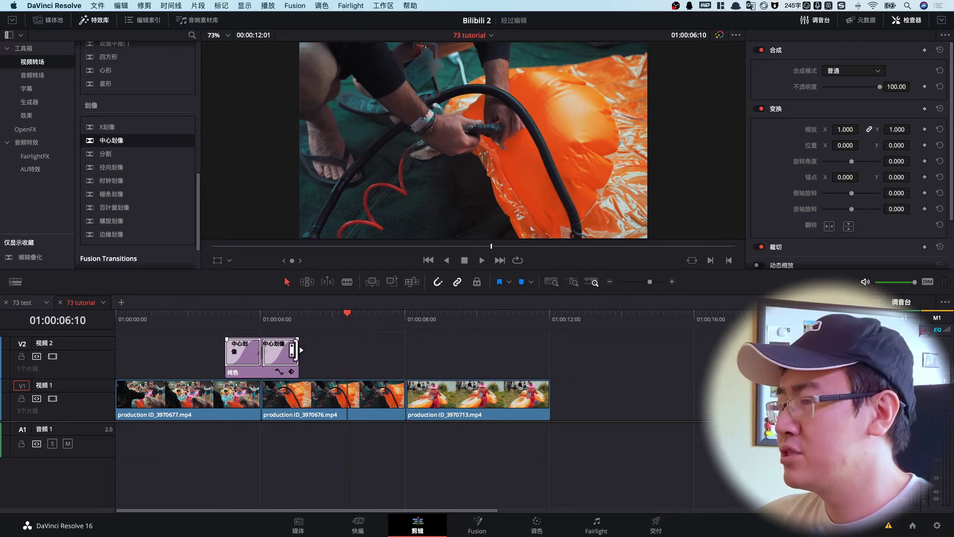
Lengthen the pink V2 clip's end again and scrub through its closing wipe.
left_click_drag(293, 351, 405, 350)
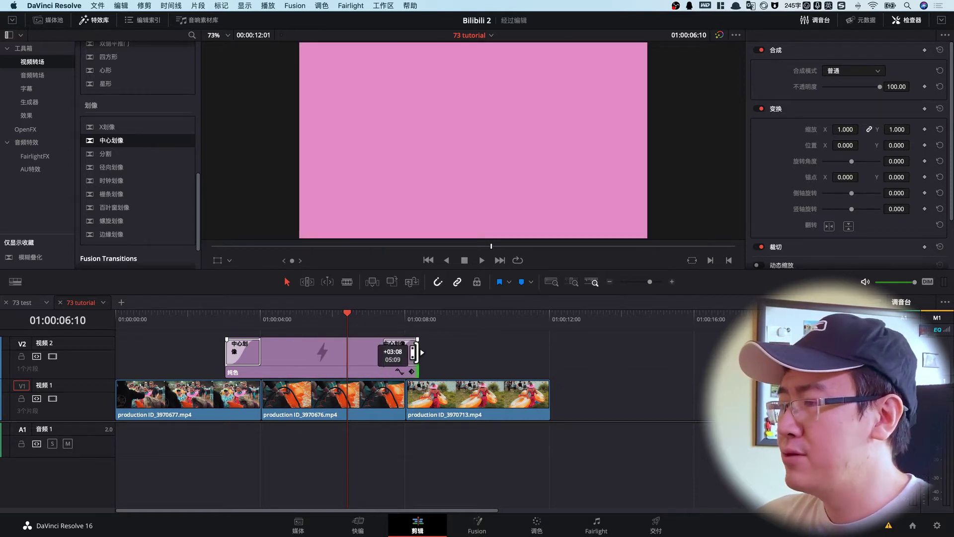
left_click(239, 318)
left_click_drag(229, 327, 296, 327)
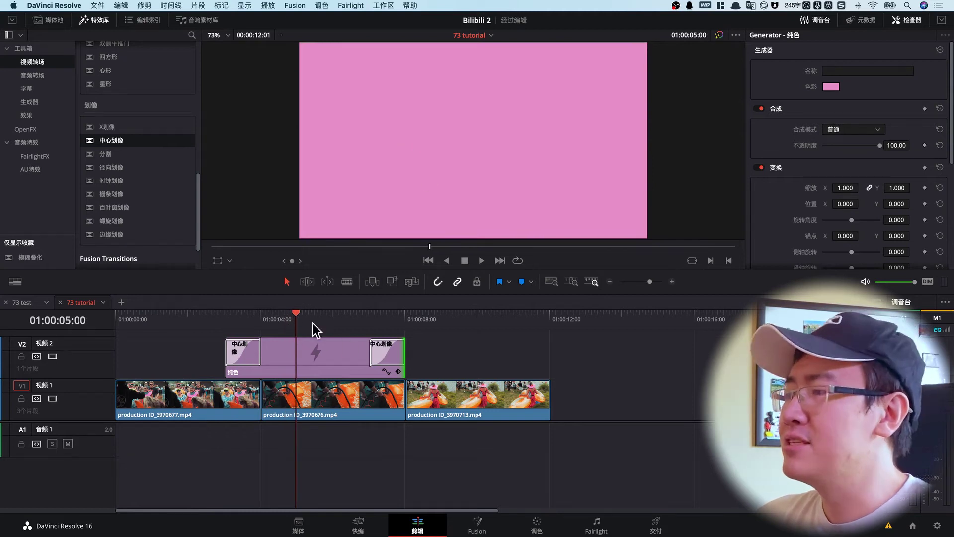
left_click_drag(315, 320, 388, 321)
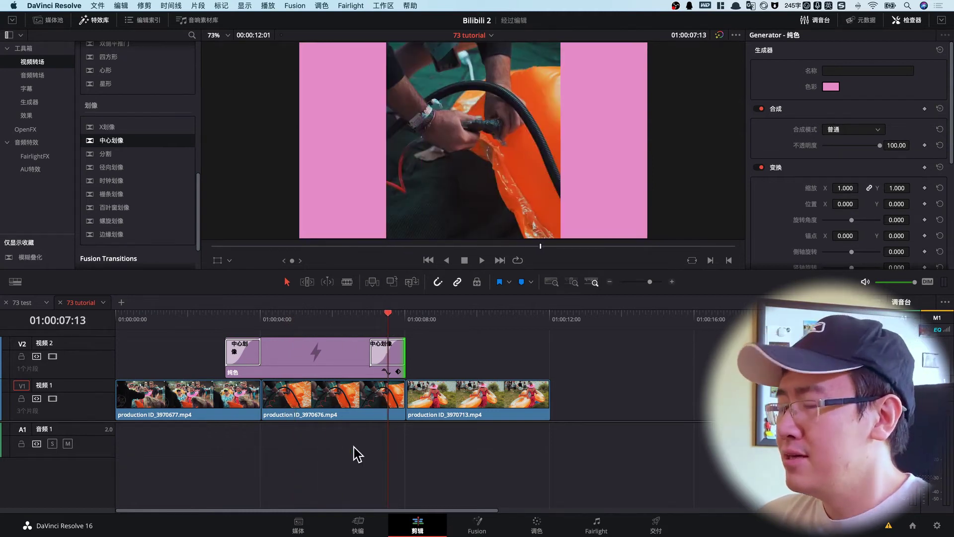
Move the second and third V1 clips later, then play the wipe into the orange clip.
left_click_drag(354, 446, 448, 393)
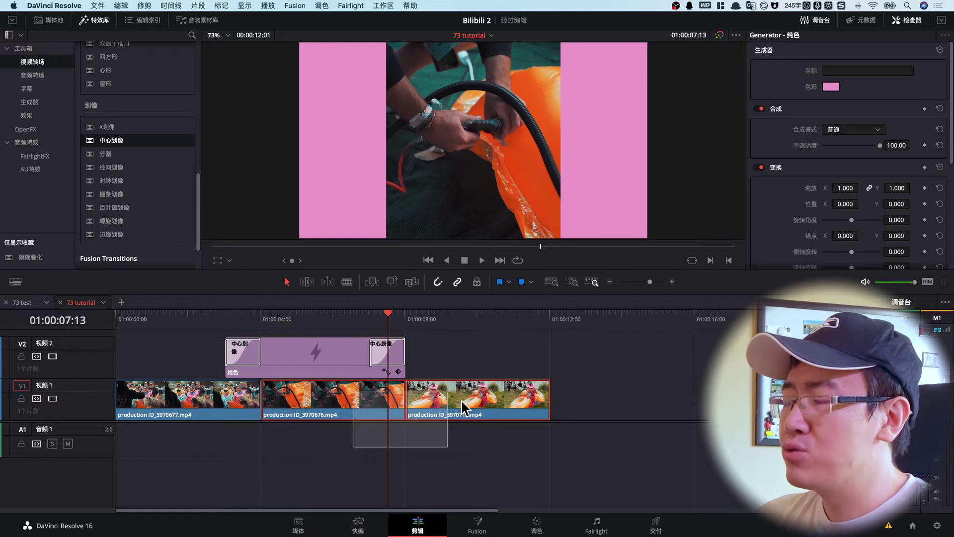
left_click_drag(462, 401, 569, 401)
left_click(205, 320)
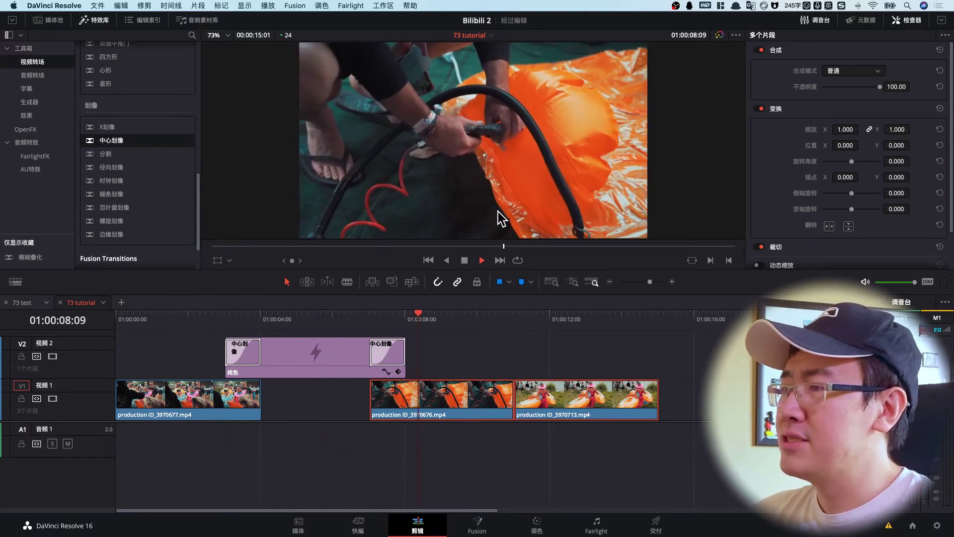
key("space")
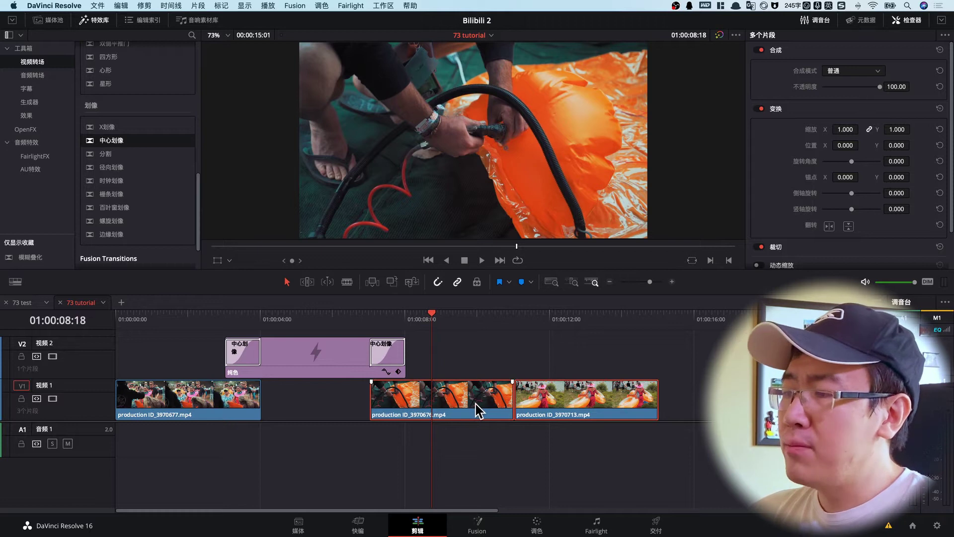
left_click_drag(477, 404, 511, 402)
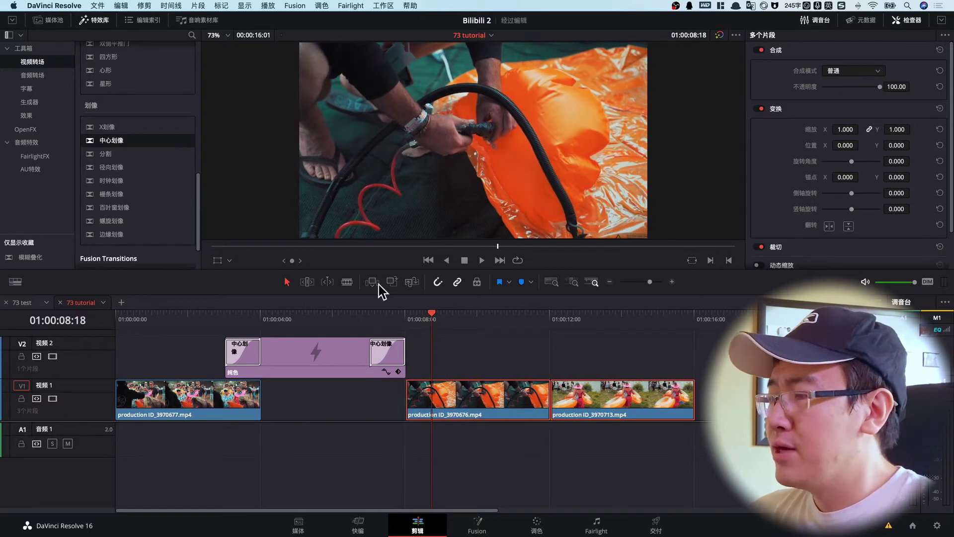
left_click(358, 317)
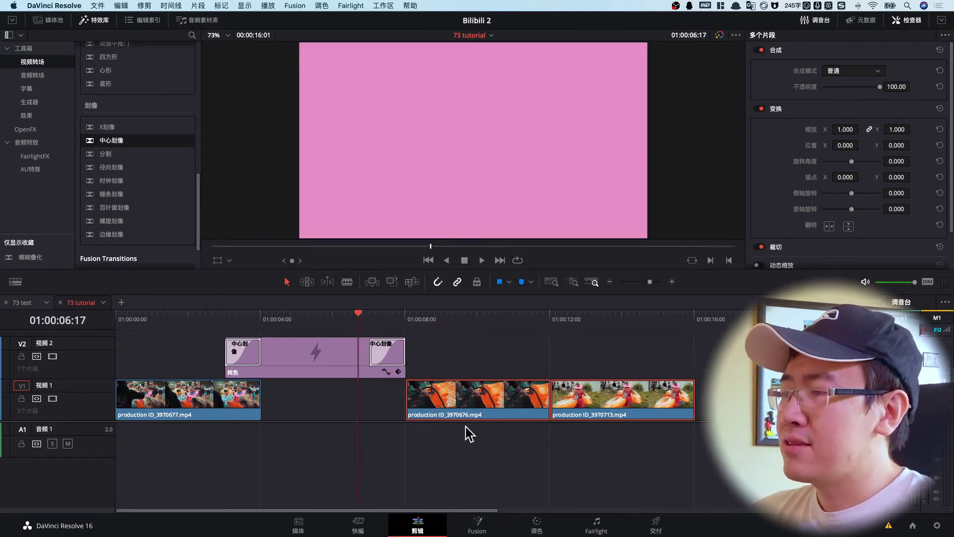
key("space")
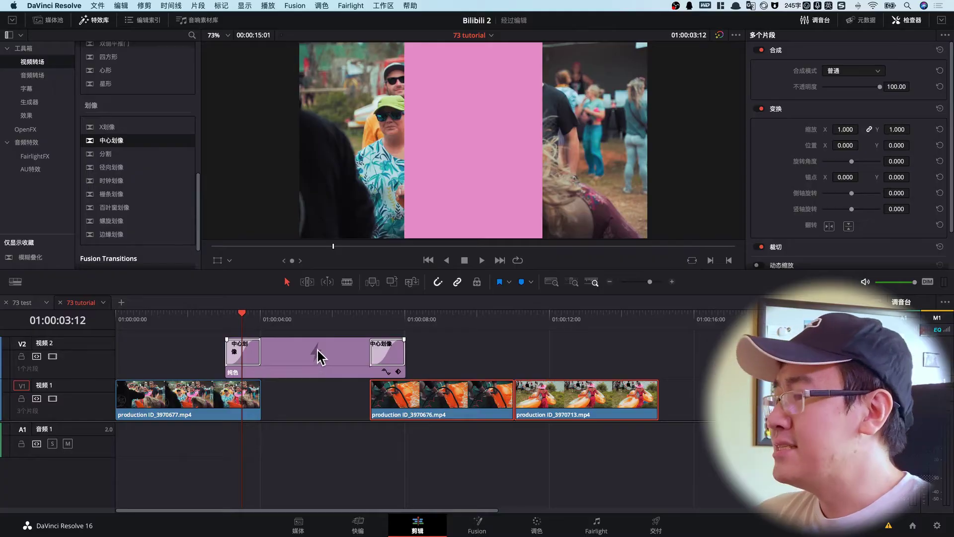
Copy the pink solid onto a new V3 track and select the copy.
left_click(333, 361)
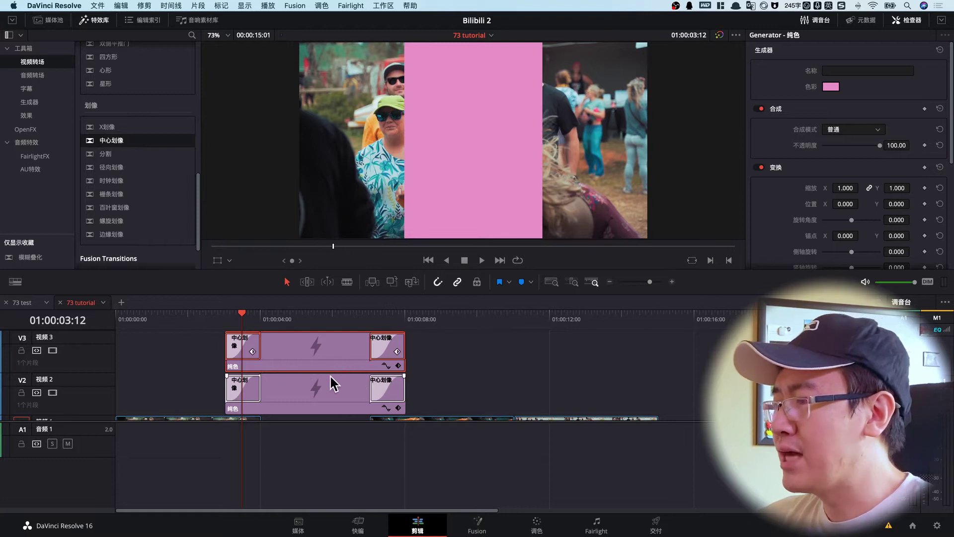
left_click(259, 327)
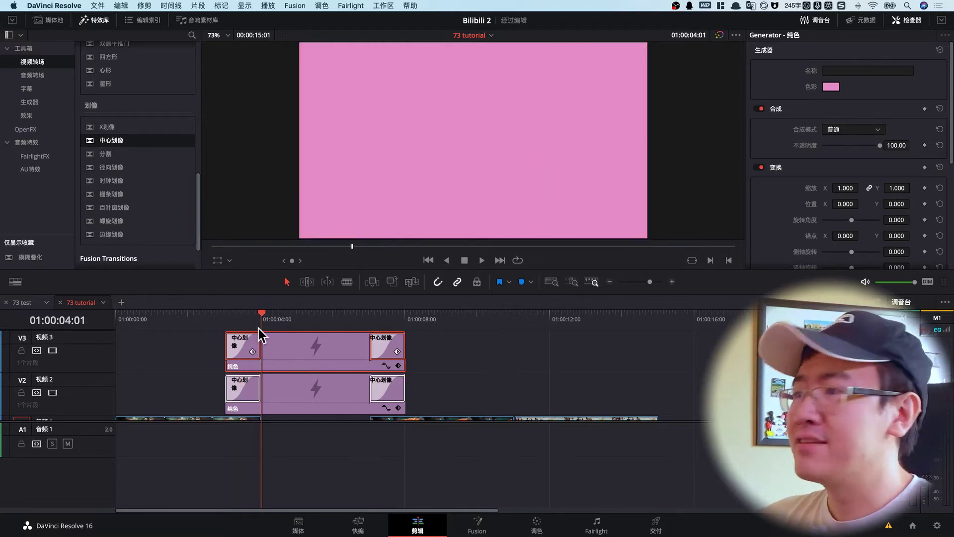
left_click(462, 359)
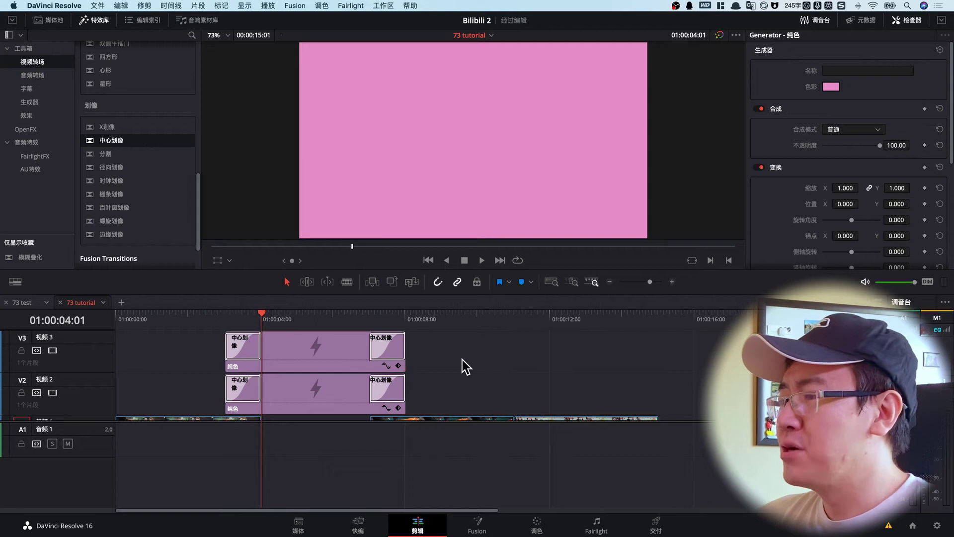
left_click(337, 367)
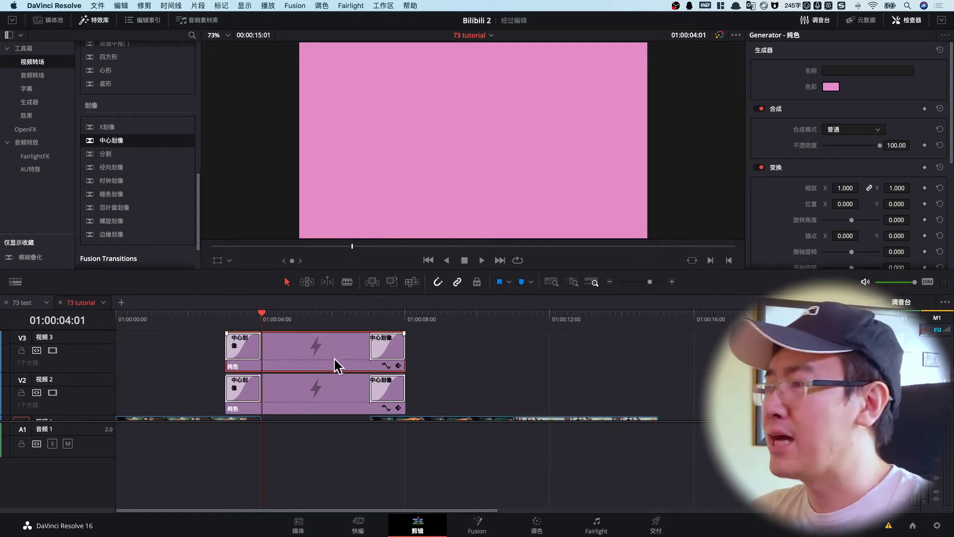
Change the V3 copy's colour to cyan and scrub through the clips' start.
left_click(832, 88)
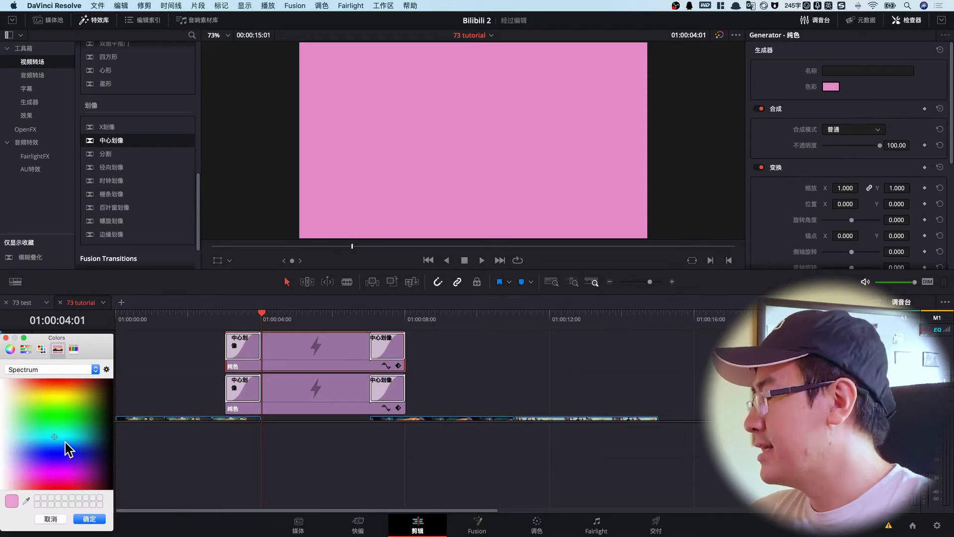
left_click_drag(65, 442, 63, 435)
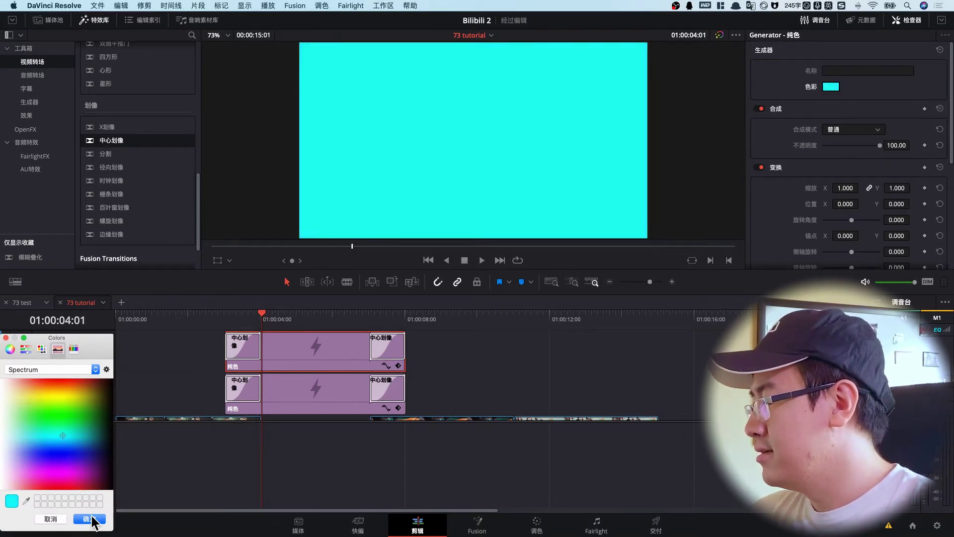
left_click(91, 519)
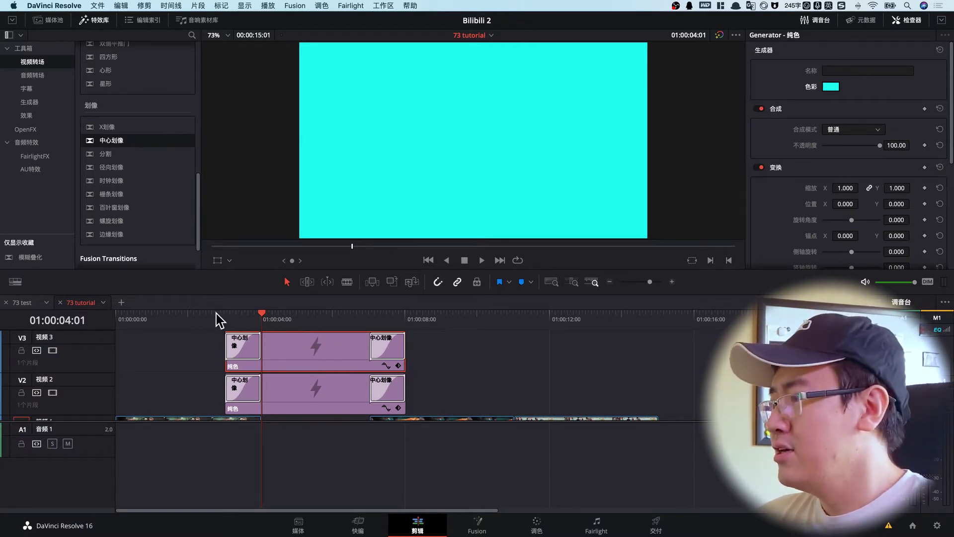
left_click_drag(216, 318, 315, 317)
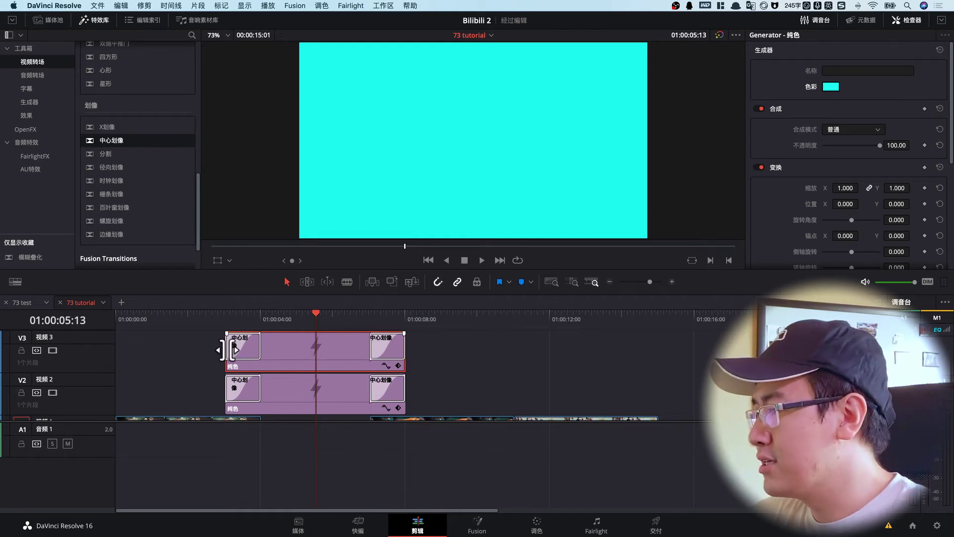
Nudge the cyan V3 clip's start a few frames later using the period key.
left_click(232, 349)
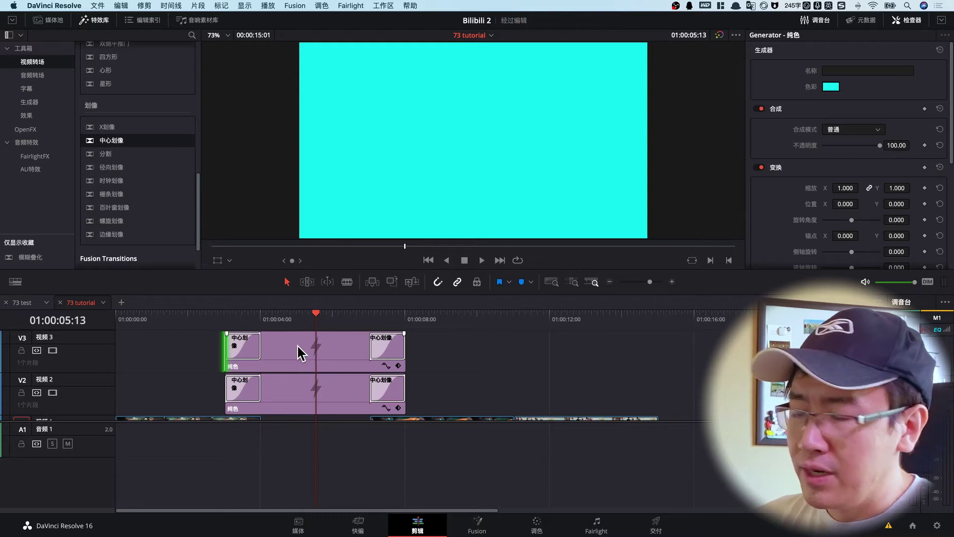
key(".")
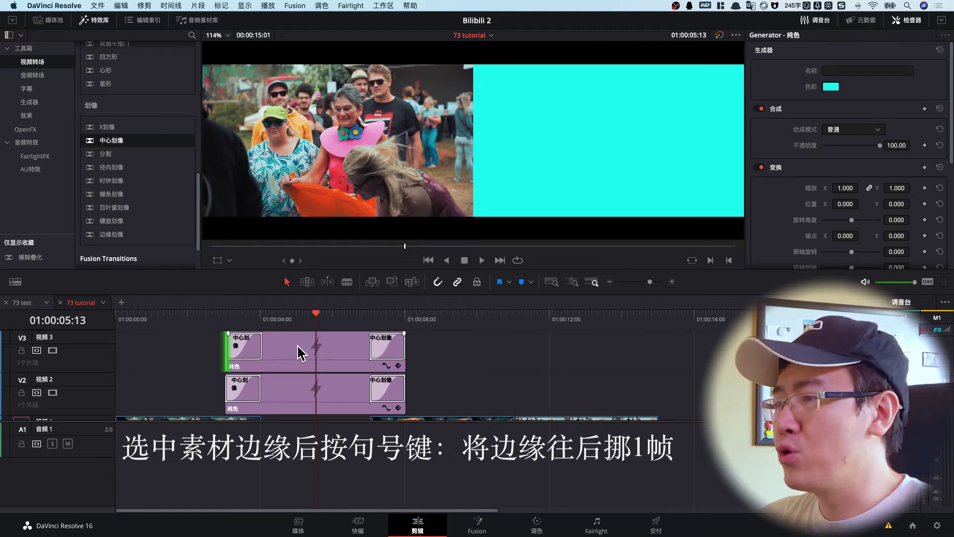
key(".")
key(".")
key(".")
key(".")
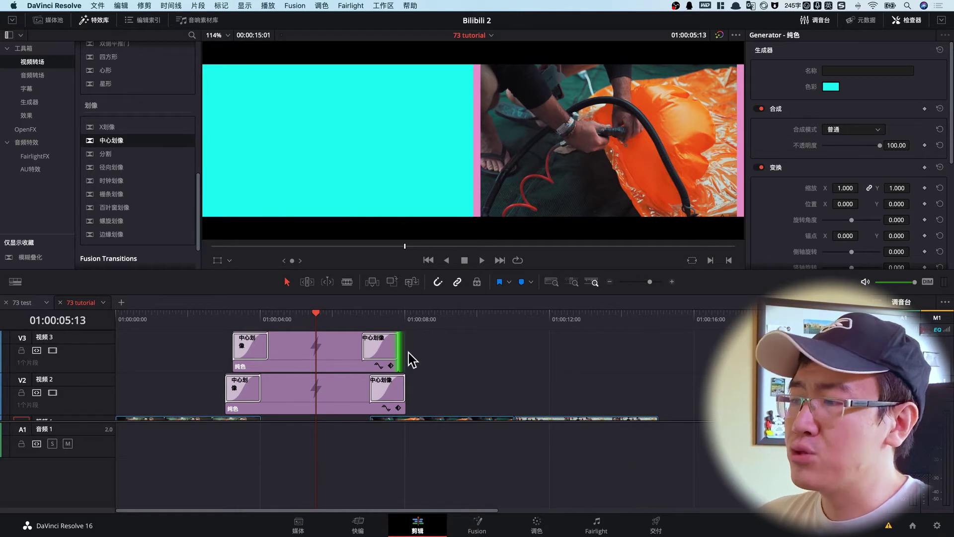
left_click(212, 317)
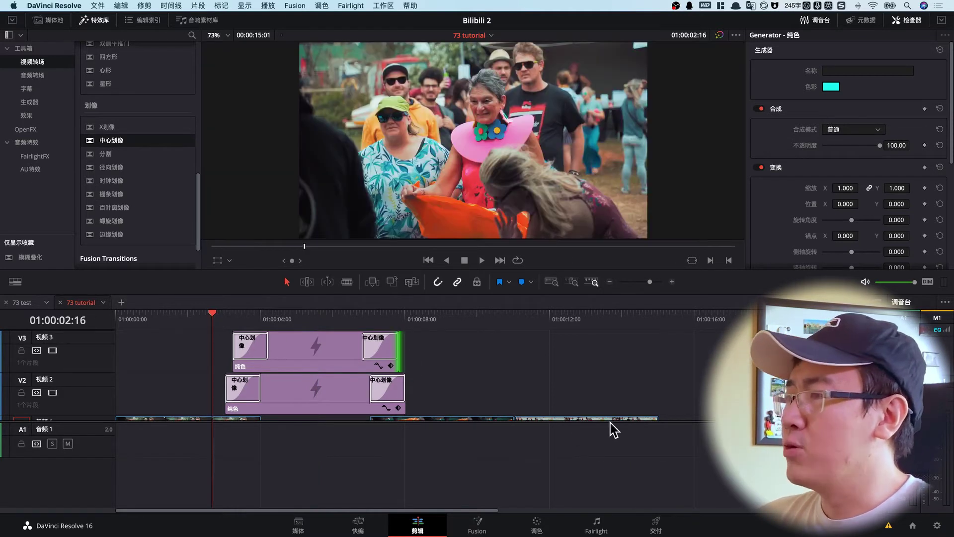
key("space")
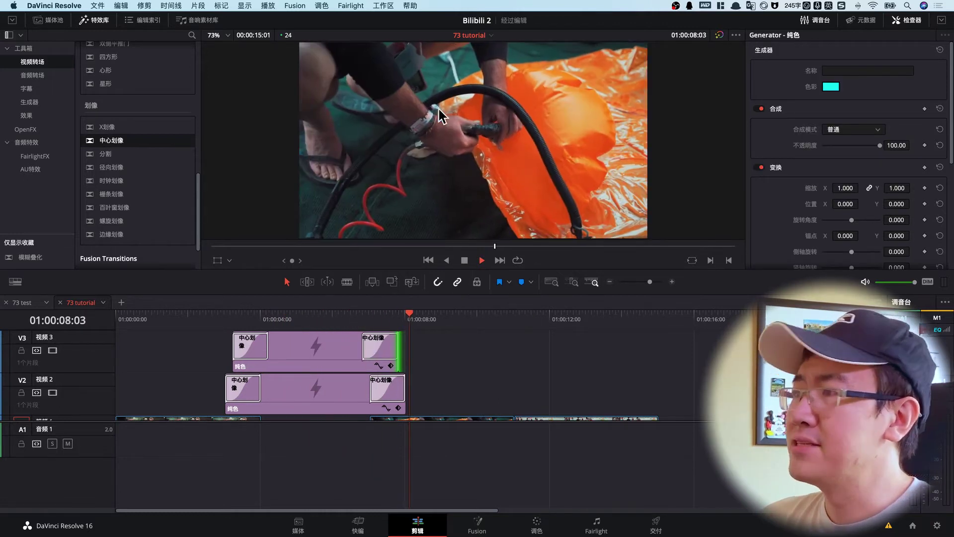
key("space")
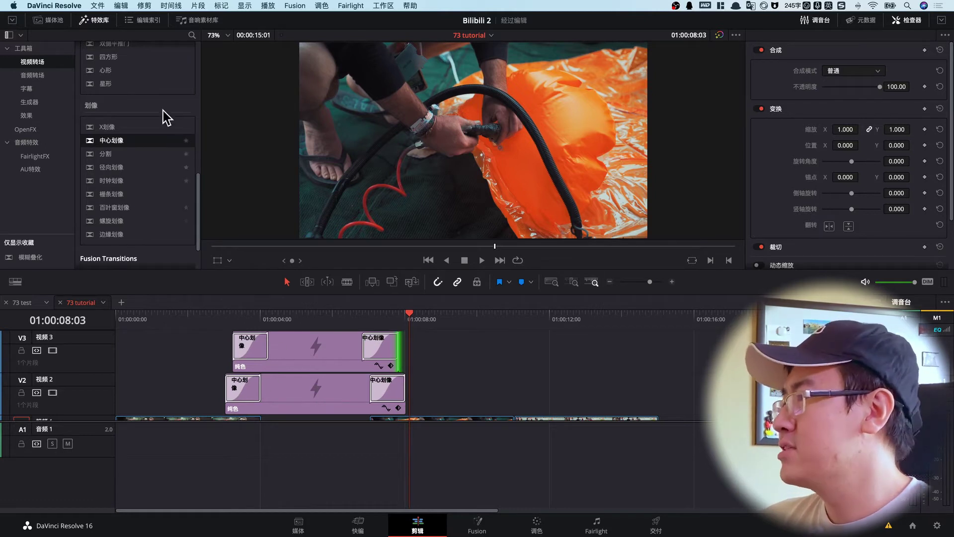
scroll(88, 67, "up", 10)
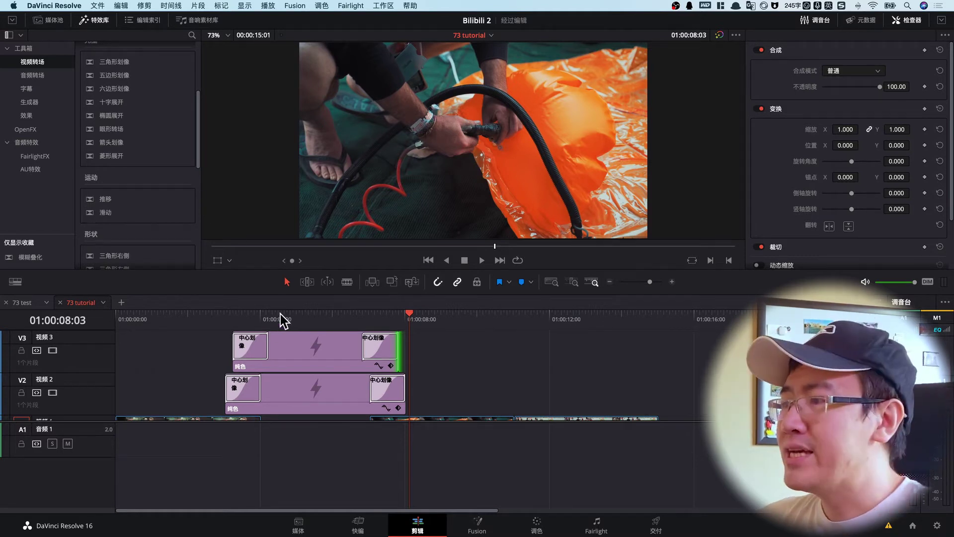
scroll(395, 348, "down", 2)
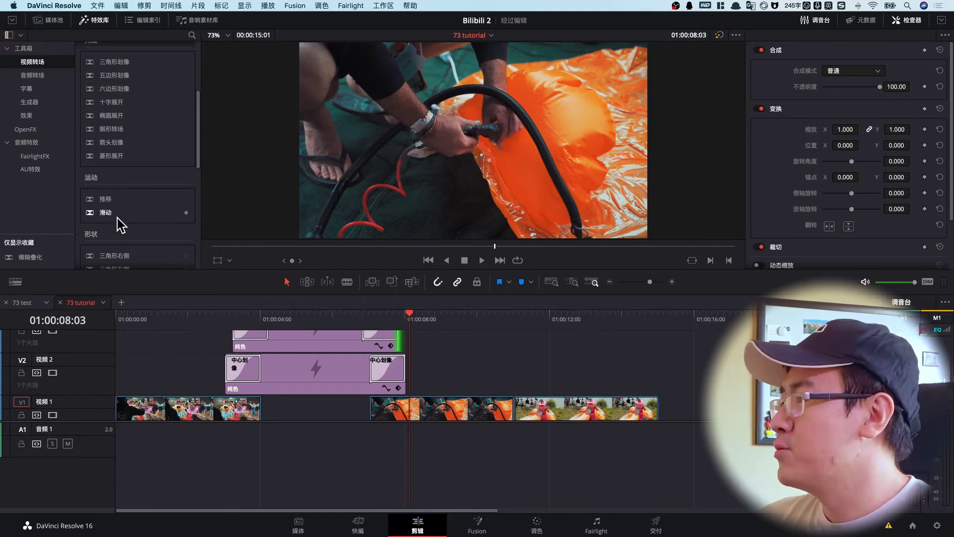
Add a new black solid clip later on V2 and shorten its end.
left_click(38, 103)
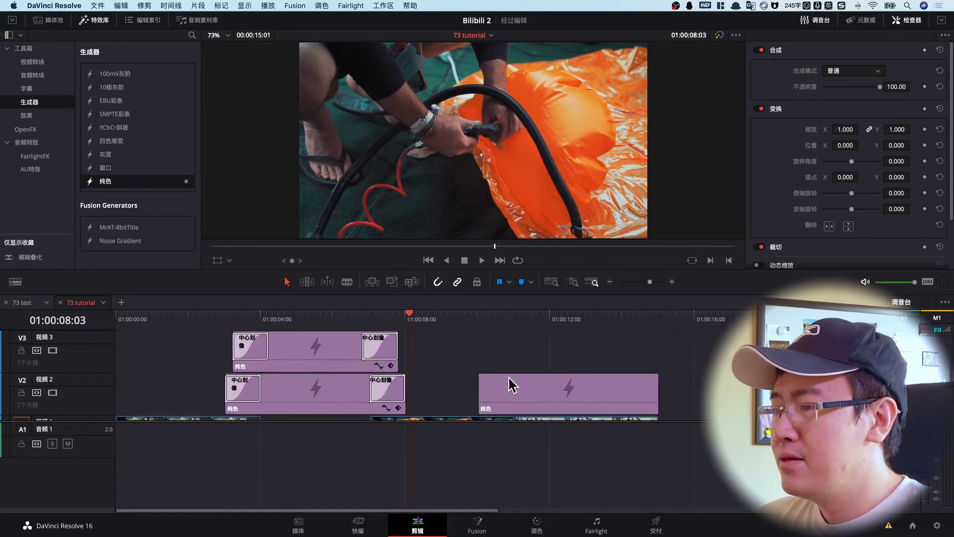
left_click_drag(139, 182, 511, 383)
left_click_drag(653, 358, 548, 358)
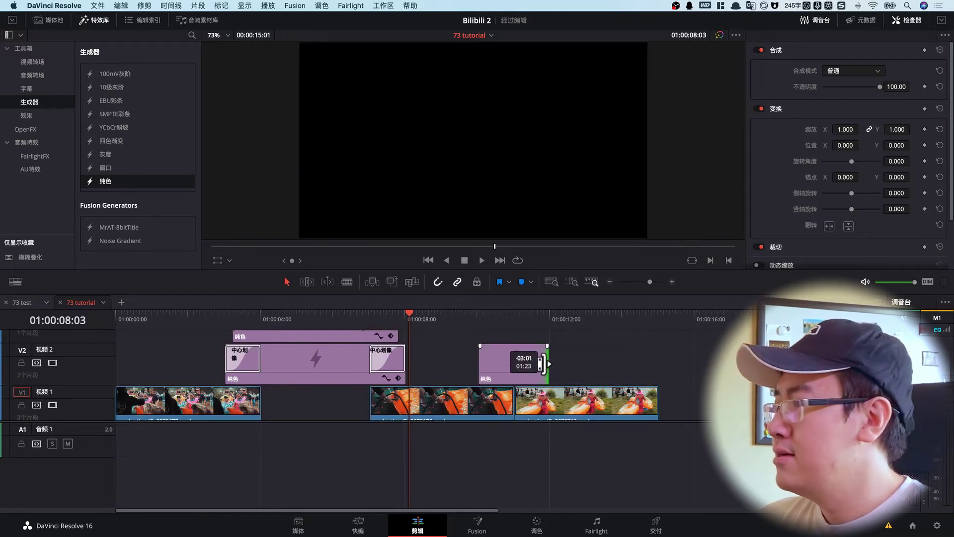
Apply the 滑动 slide transition to the new solid's start and select the clip.
left_click(30, 59)
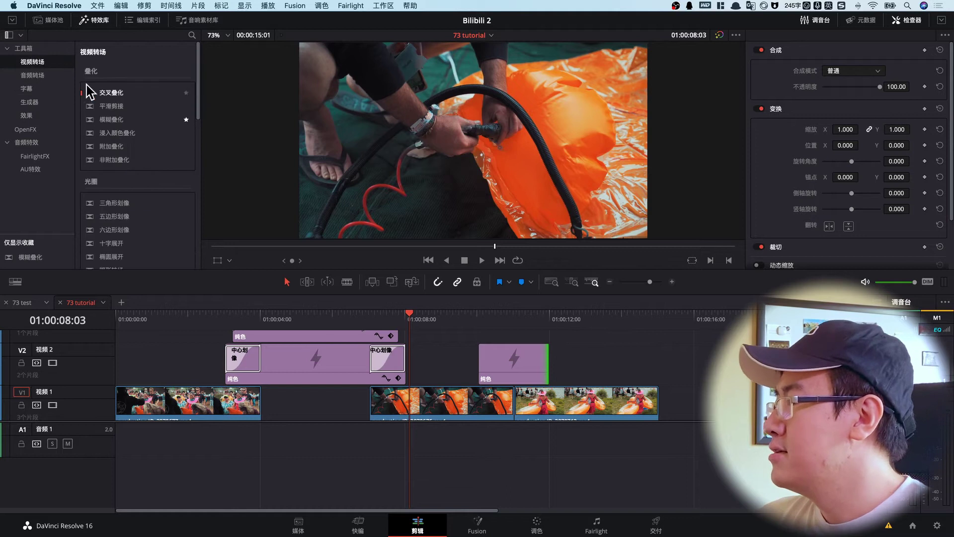
scroll(132, 127, "down", 2)
scroll(133, 126, "down", 2)
scroll(139, 149, "down", 2)
scroll(119, 139, "down", 2)
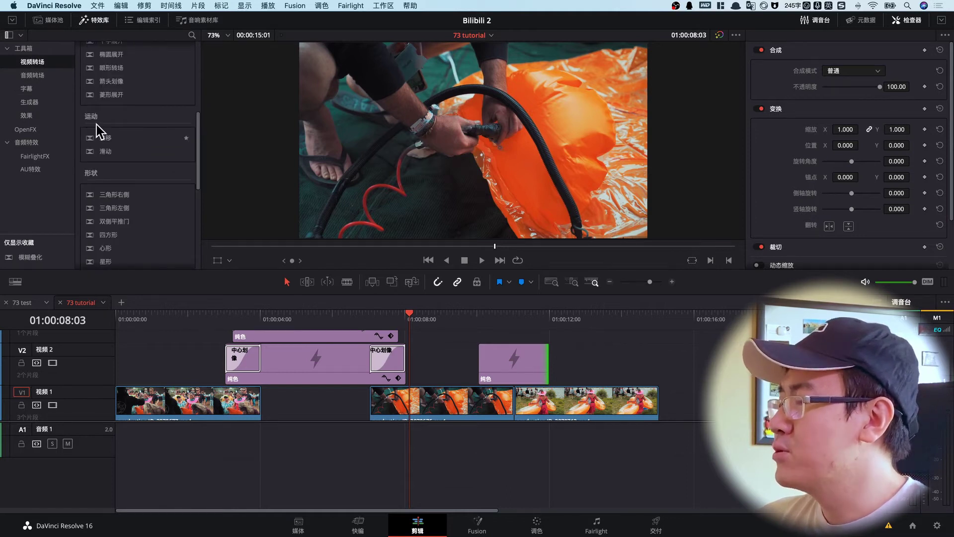
left_click(104, 155)
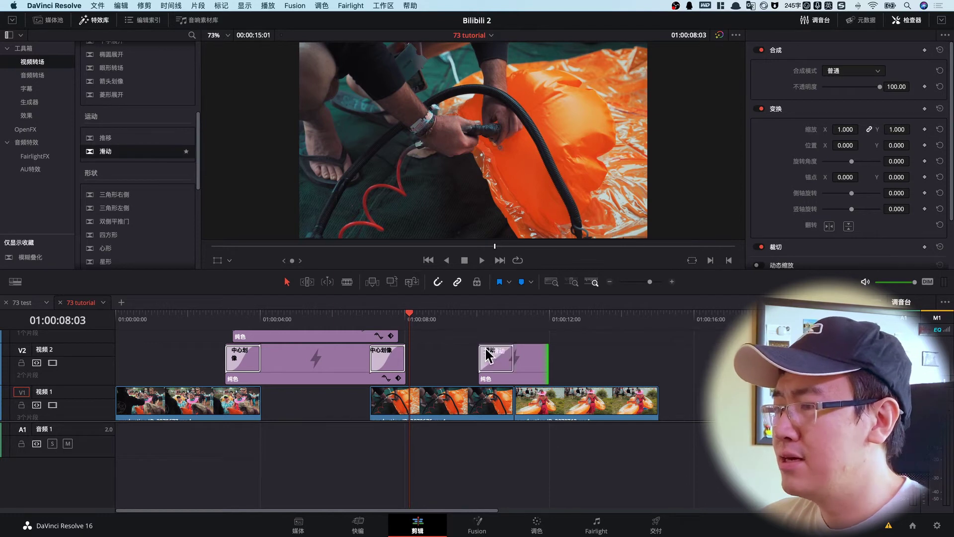
left_click(504, 370)
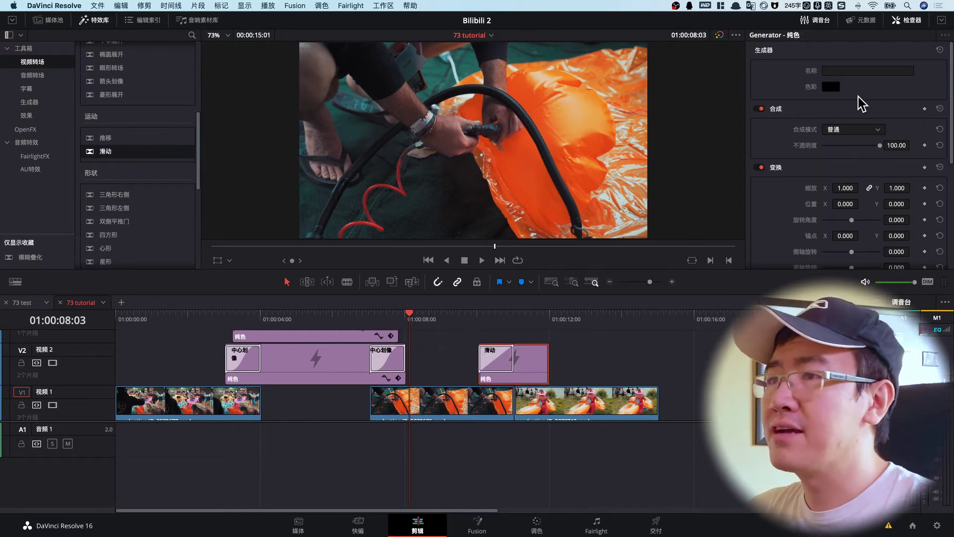
Make the second V2 solid yellow.
left_click(831, 86)
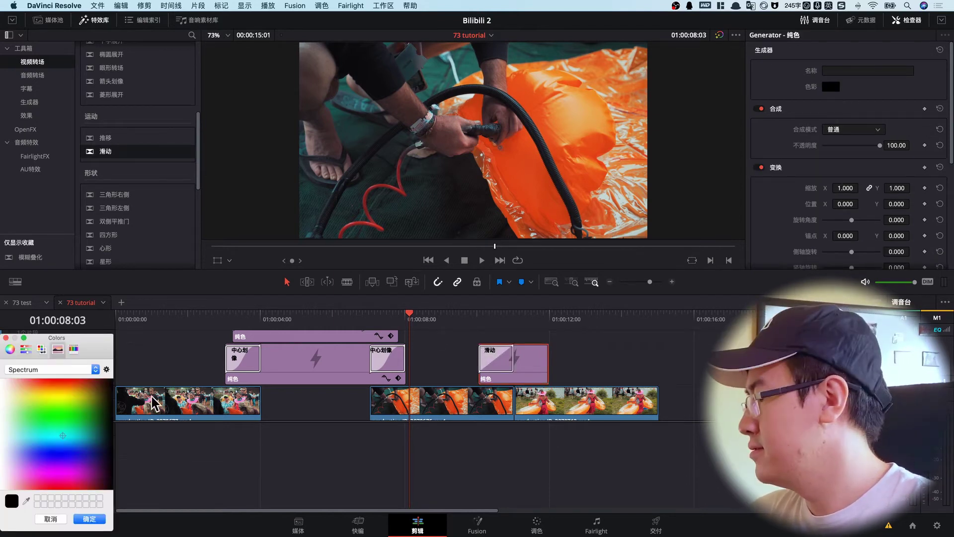
left_click(40, 395)
left_click(89, 518)
Lengthen the yellow clip, shorten its opening slide, add a 滑动 slide to its end.
left_click(494, 357)
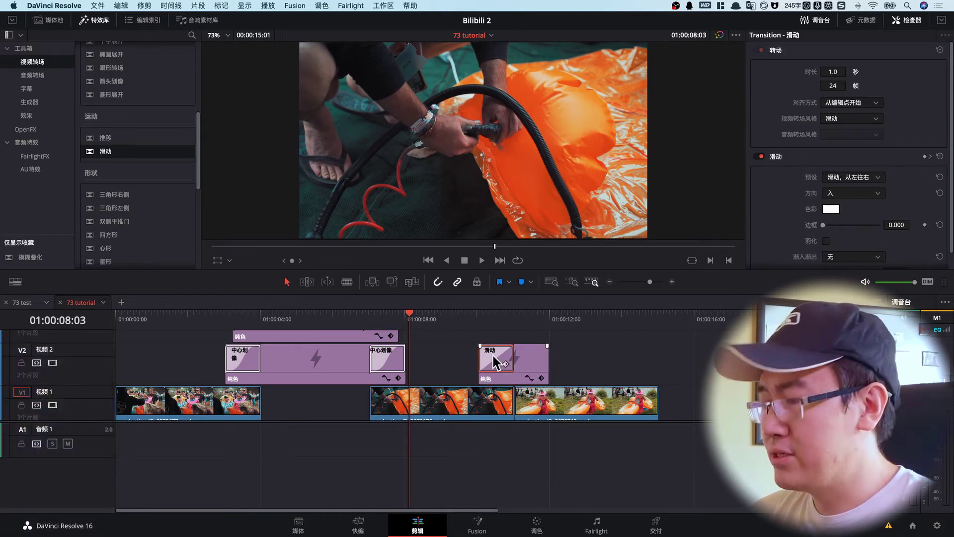
left_click(538, 355)
key("ctrl+z")
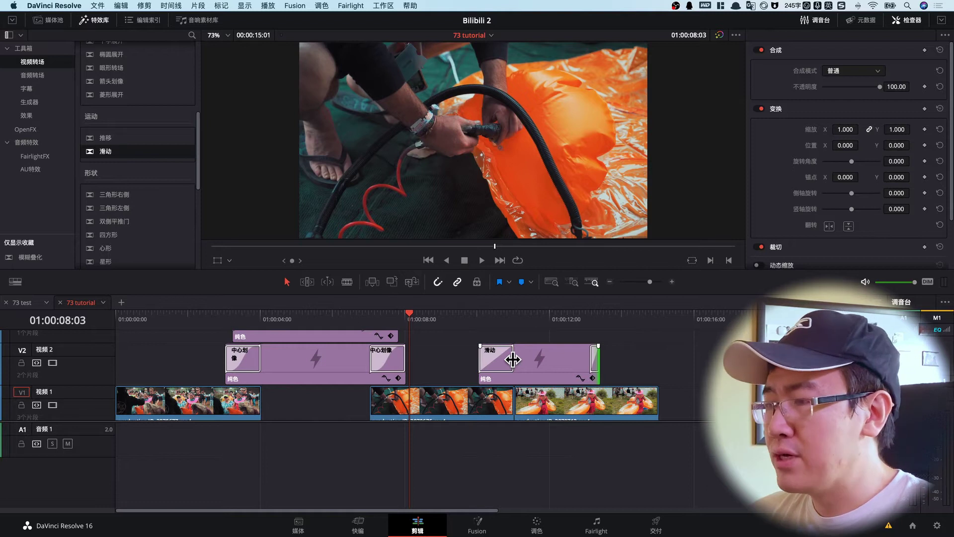
left_click_drag(512, 358, 503, 359)
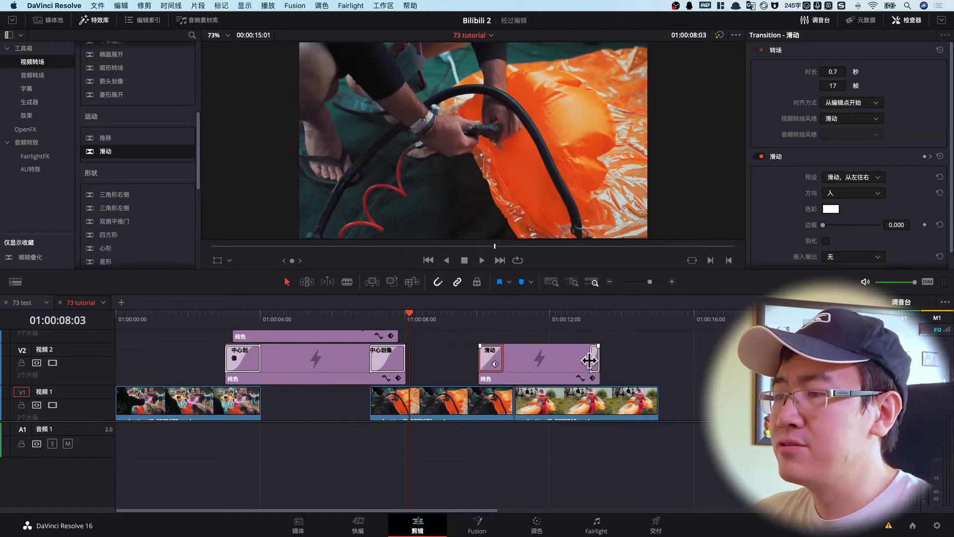
left_click_drag(589, 360, 571, 360)
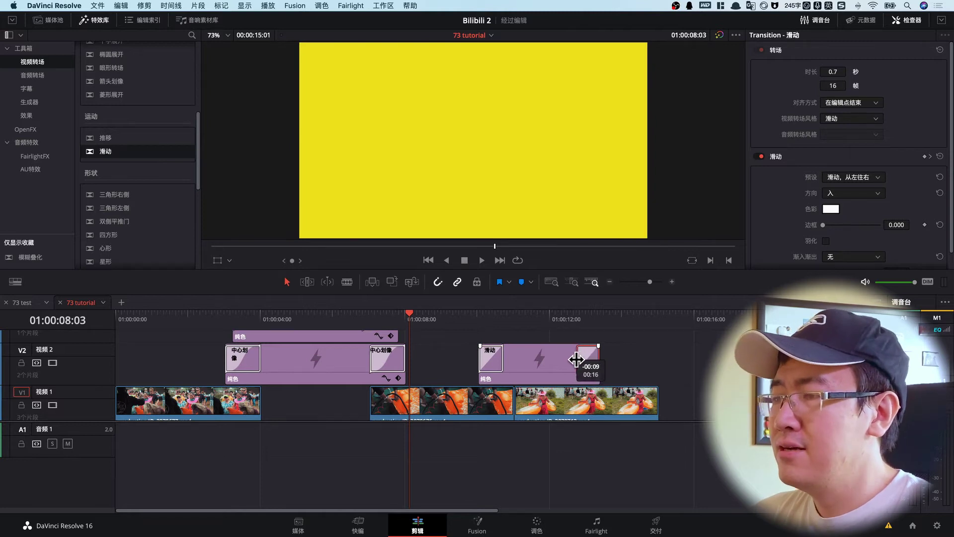
left_click_drag(618, 395, 675, 396)
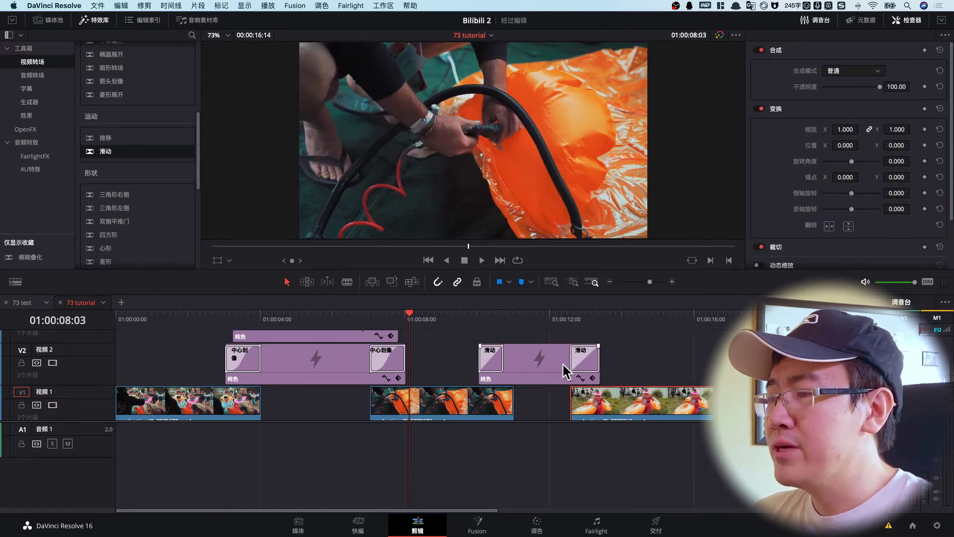
scroll(562, 363, "up", 2)
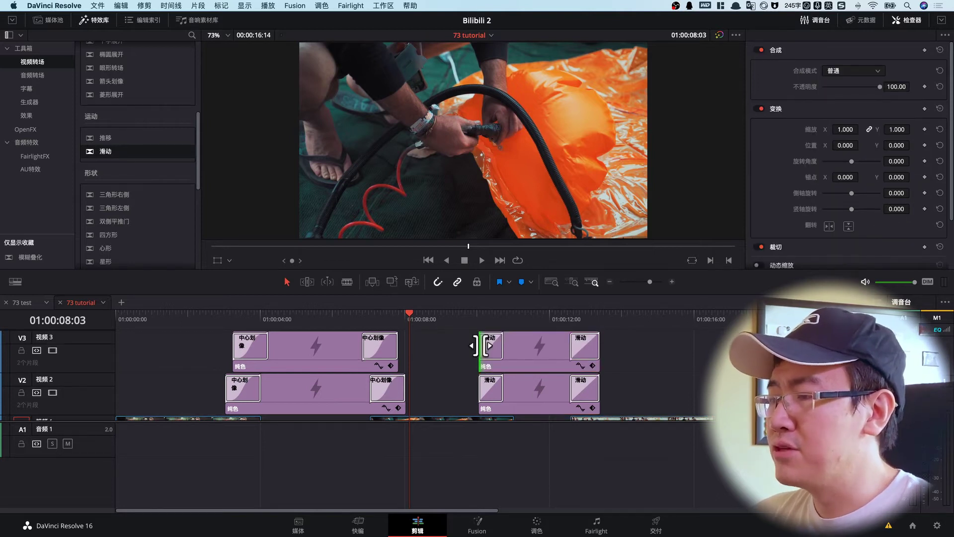
Trim the V3 copy: start slightly later, end shortened by two trim steps.
left_click_drag(485, 347, 487, 347)
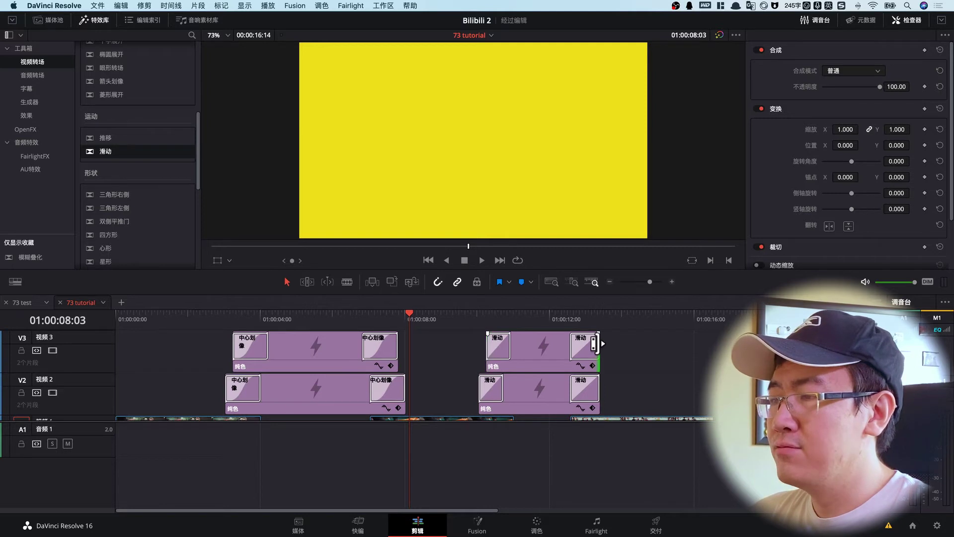
key("comma")
key("comma")
key("comma")
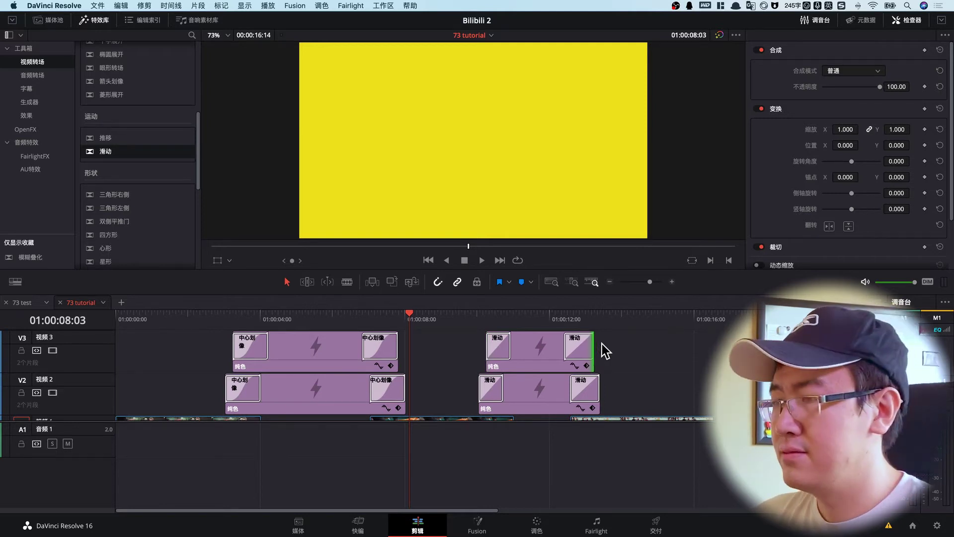
key("comma")
key("comma")
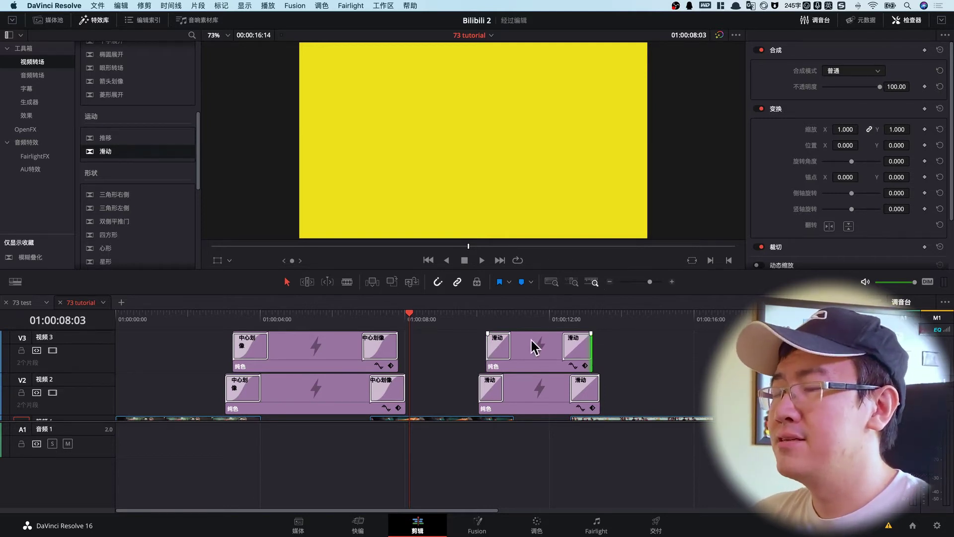
Play back the new slide transitions, then play the Solid Colors timeline from the start.
left_click(534, 346)
scroll(616, 365, "down", 2)
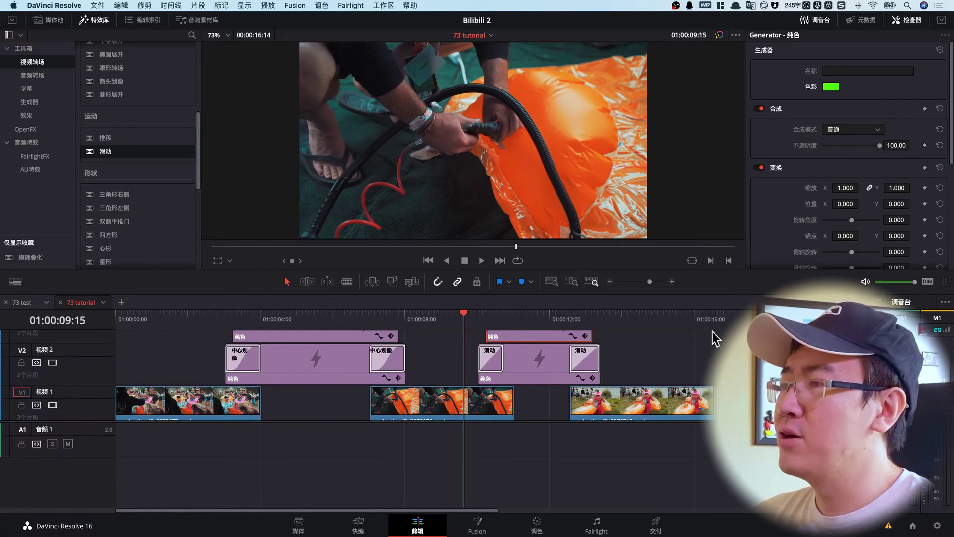
key("space")
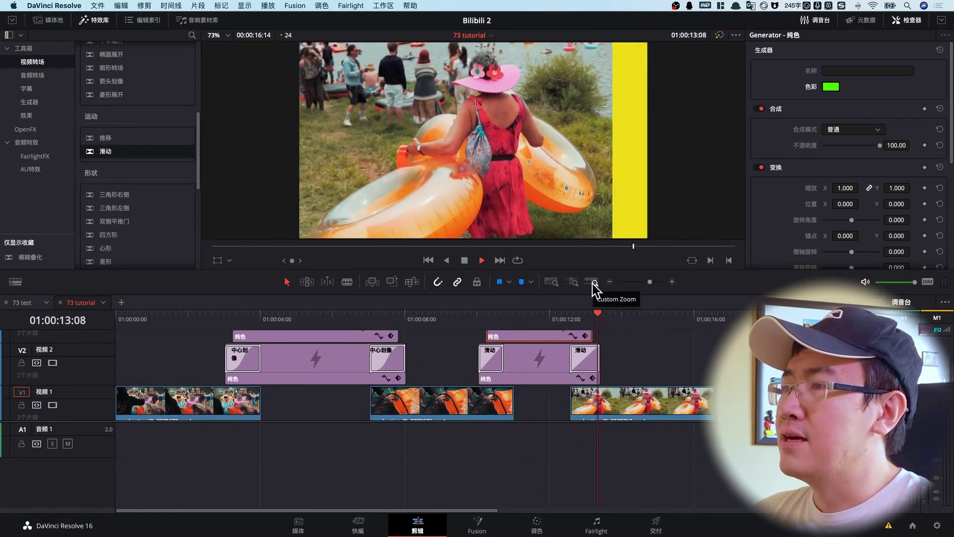
key("space")
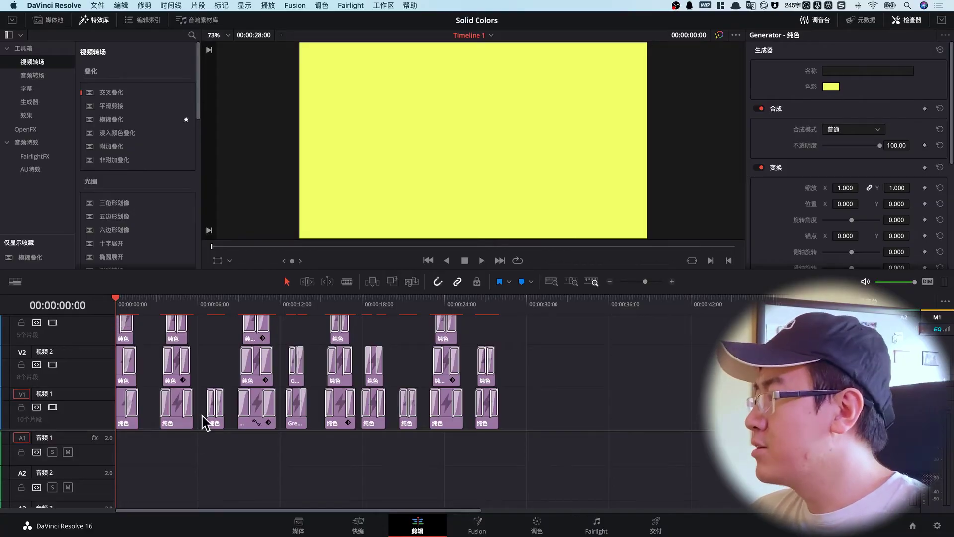
key("space")
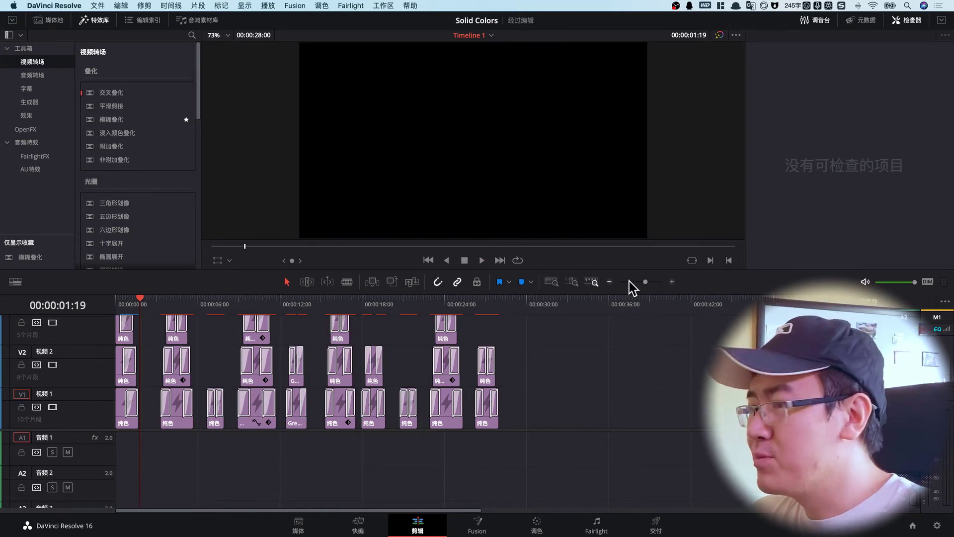
Zoom in, select V3's 时钟划像 clock wipe, and park the playhead near 00:00:00:13.
left_click_drag(646, 282, 649, 282)
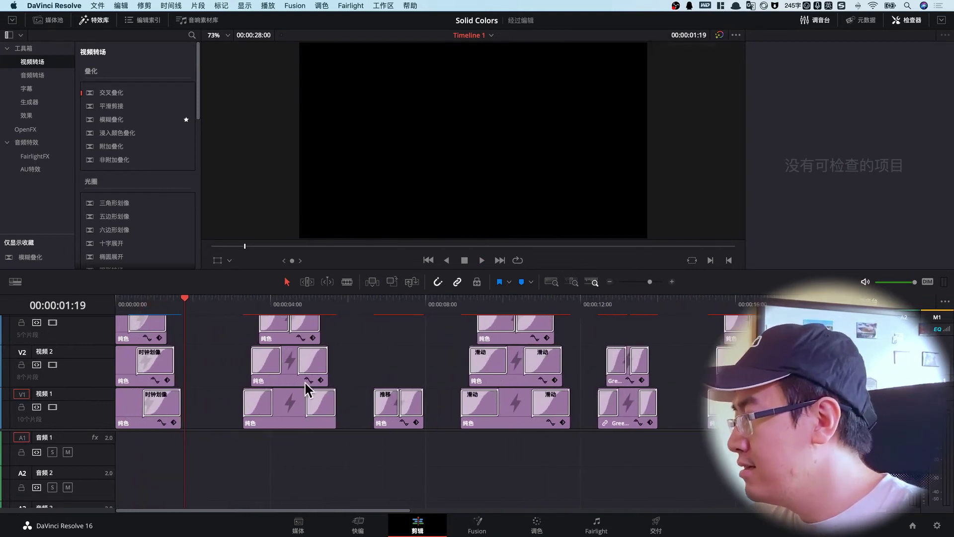
left_click(147, 370)
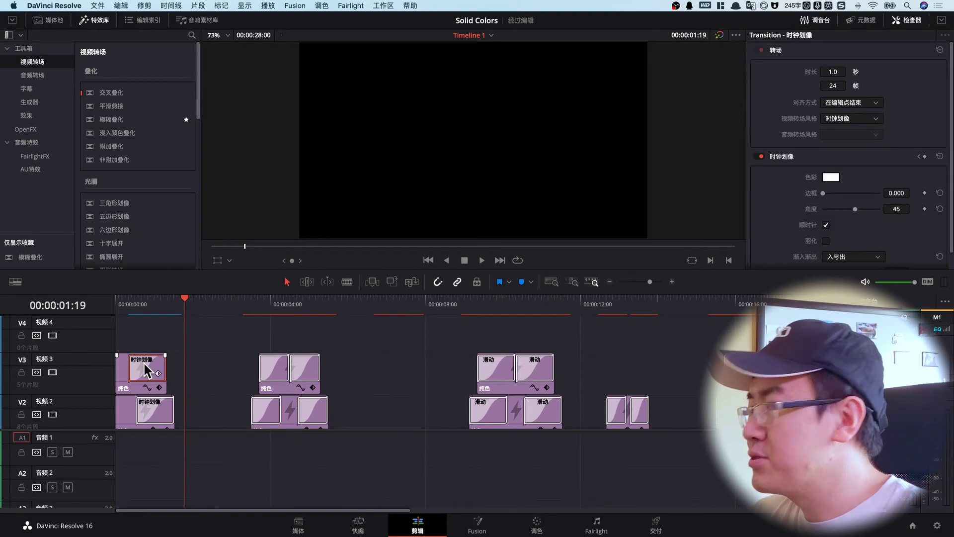
left_click(135, 312)
scroll(137, 368, "down", 2)
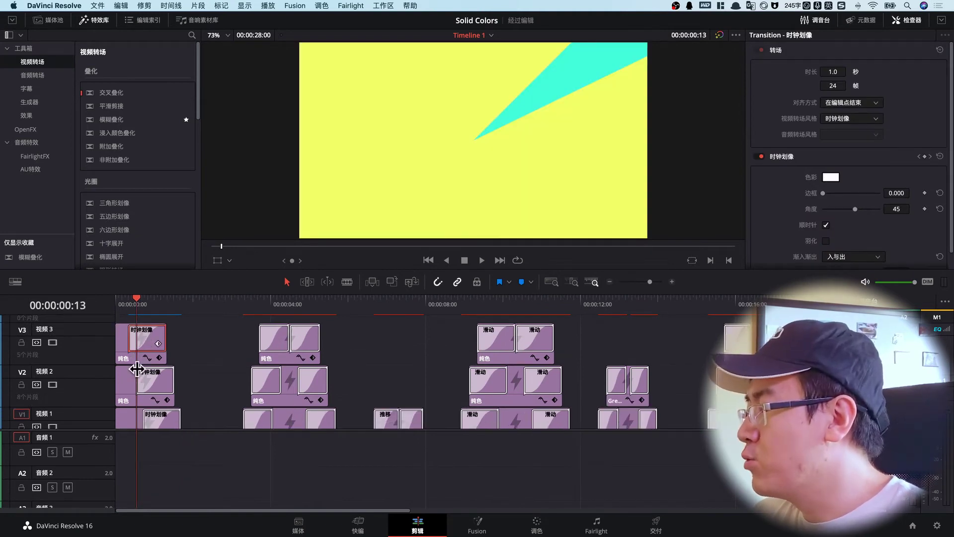
scroll(152, 385, "down", 1)
scroll(170, 339, "down", 1)
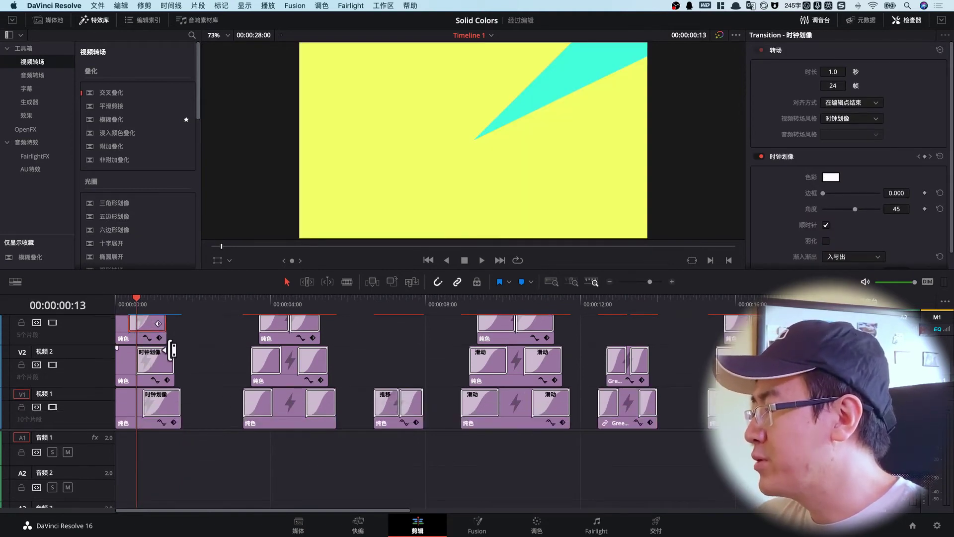
left_click(158, 324)
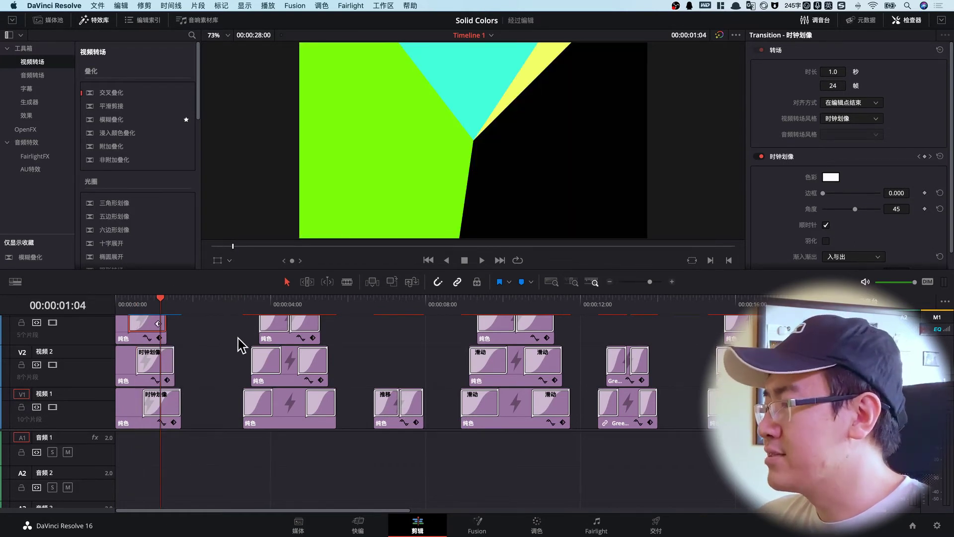
scroll(233, 318, "up", 1)
left_click(239, 306)
scroll(258, 424, "down", 1)
key("space")
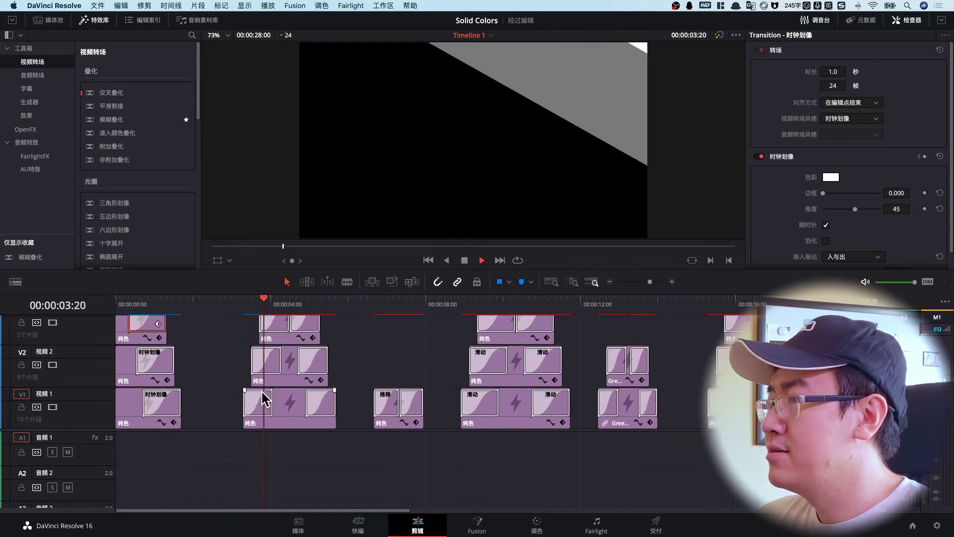
key("space")
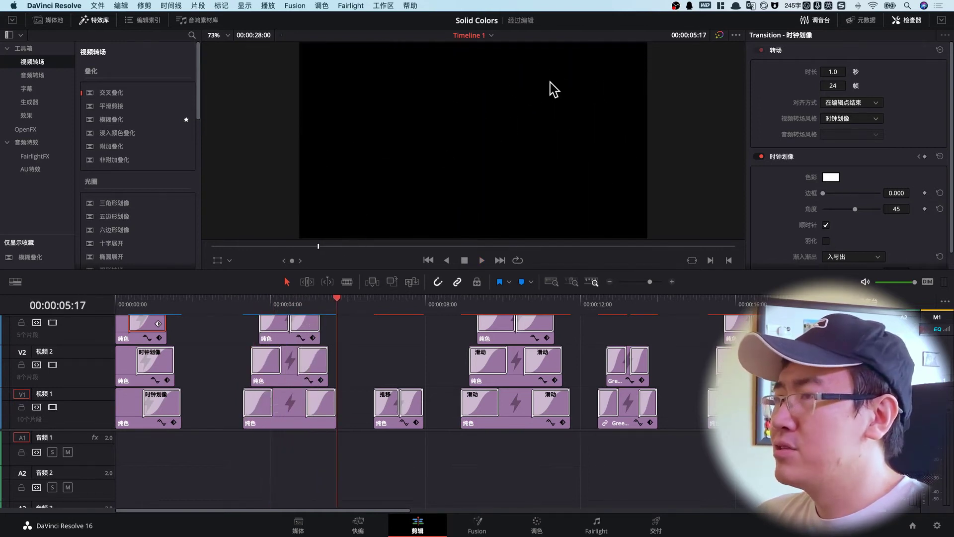
left_click_drag(251, 304, 258, 305)
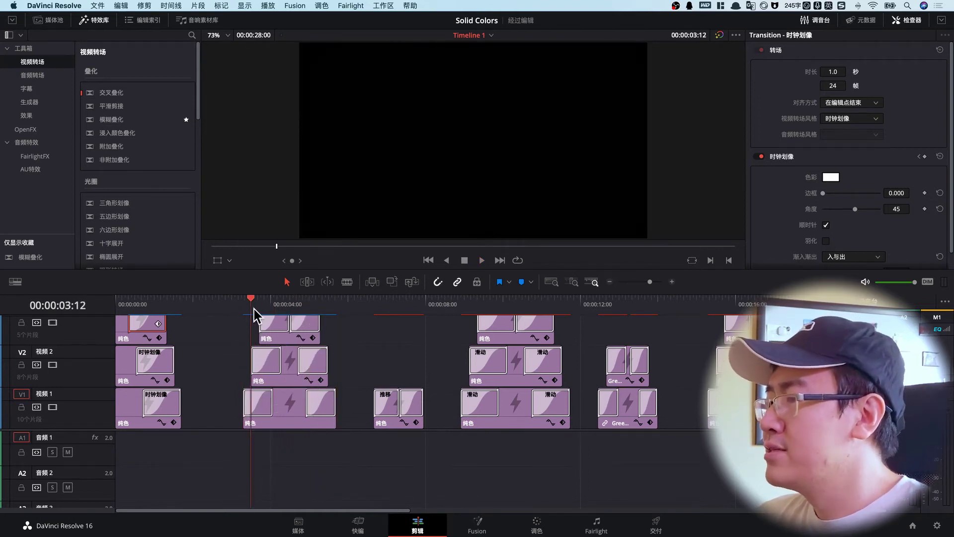
left_click(264, 361)
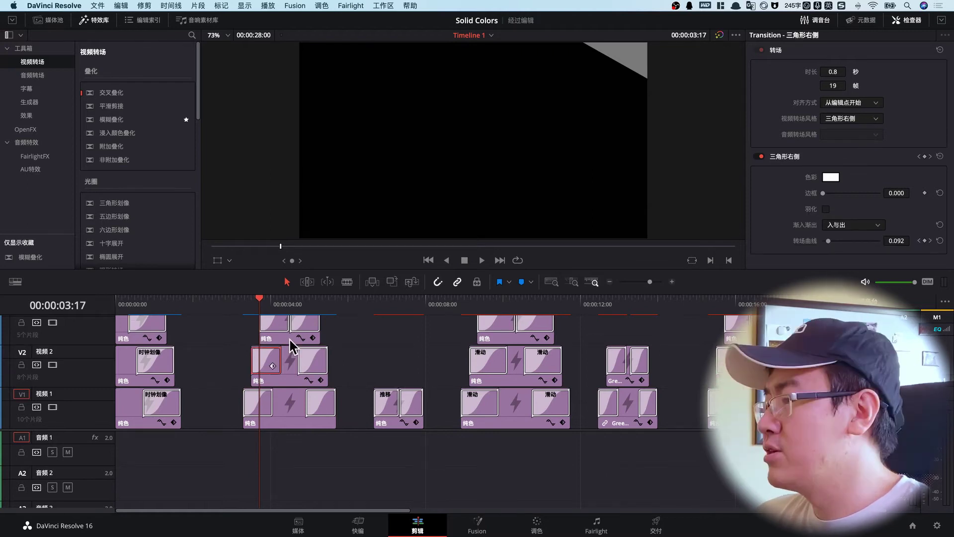
mouse_move(281, 307)
left_mouse_down()
mouse_move(376, 312)
mouse_move(394, 326)
mouse_move(462, 313)
left_mouse_up()
left_click(377, 321)
key("space")
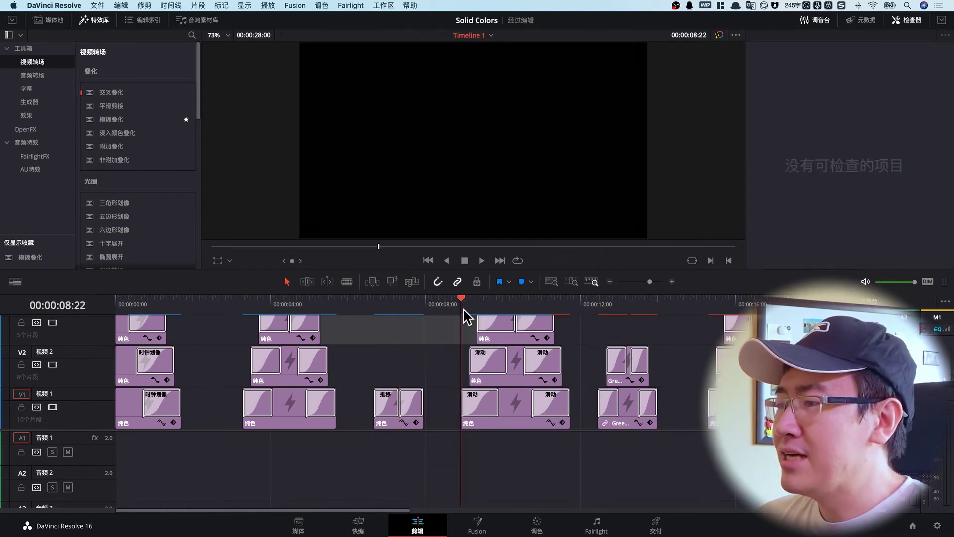
Play and scrub through the slide transitions, selecting the slide wipes on V2 and V1.
key("space")
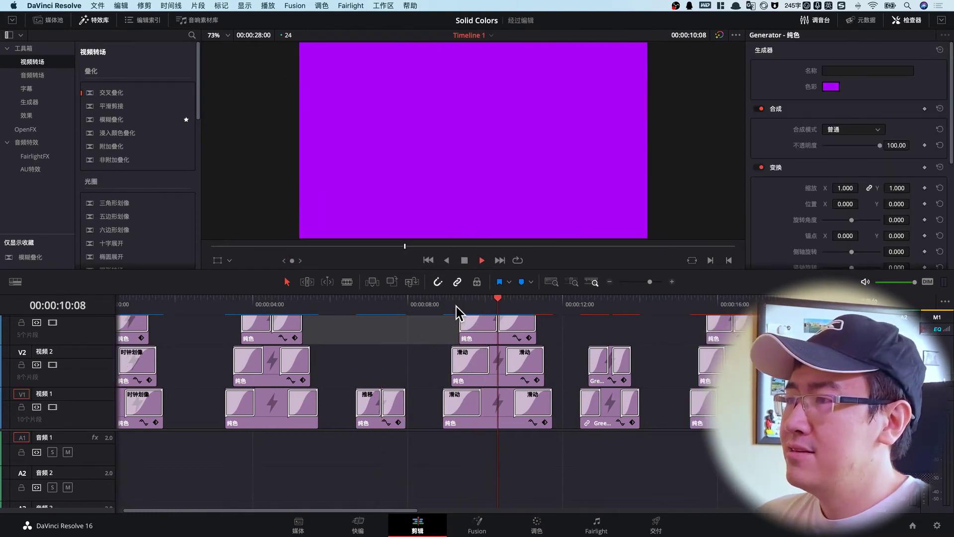
left_click_drag(458, 307, 517, 311)
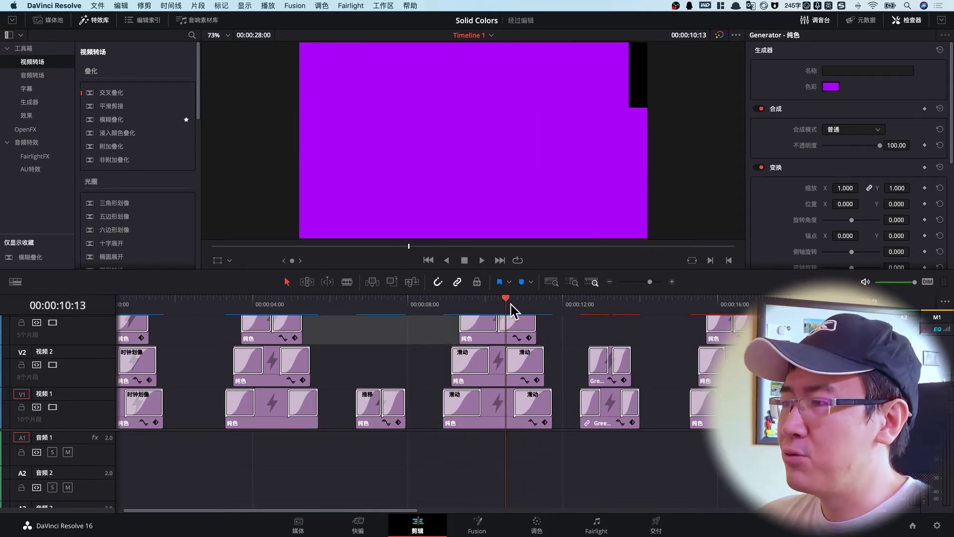
left_click_drag(464, 305, 472, 306)
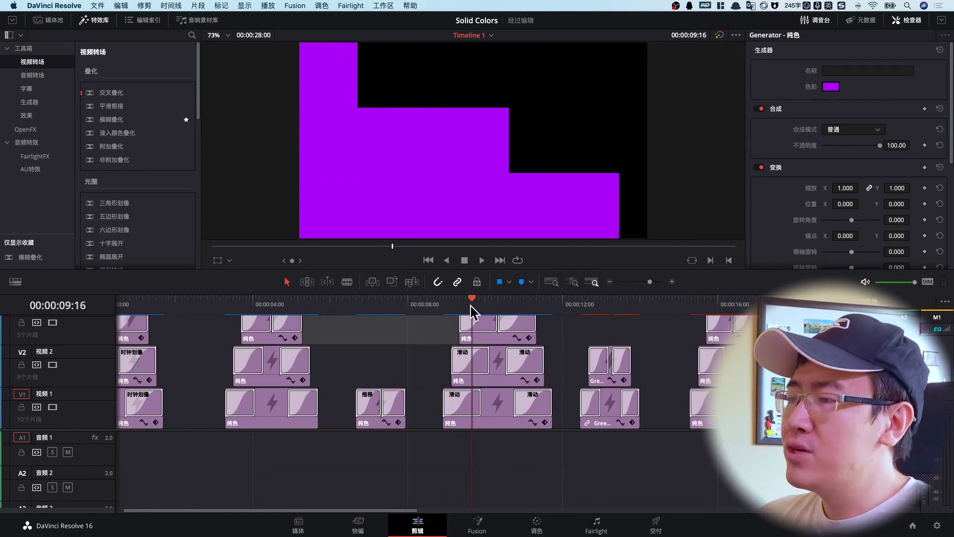
left_click(481, 364)
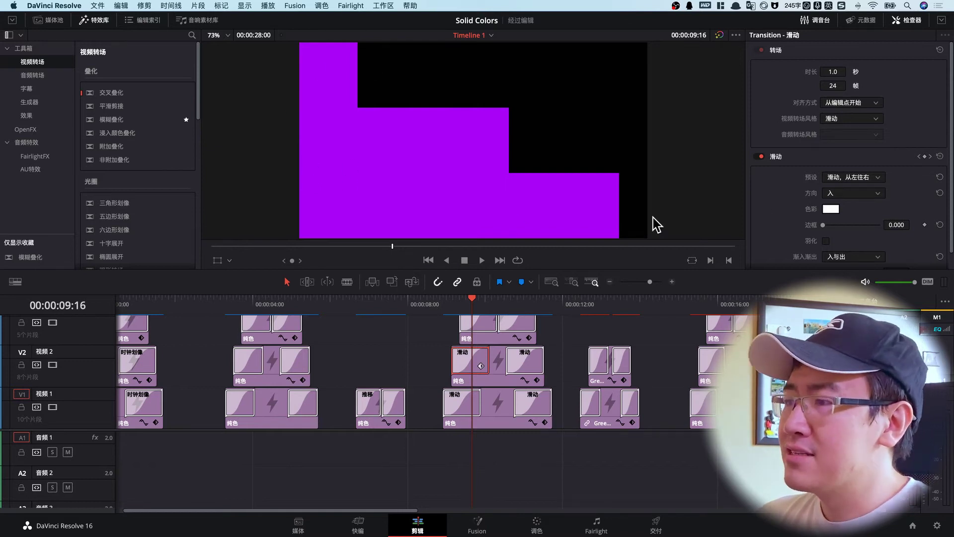
left_click(472, 400)
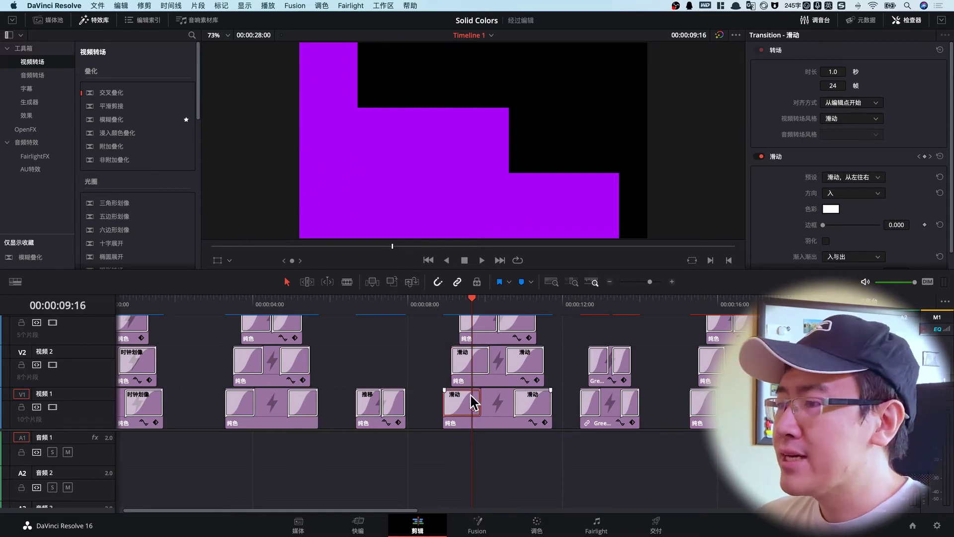
Check Crop Top of the purple clips on V2, V3 and V1 in the Inspector.
left_click(494, 377)
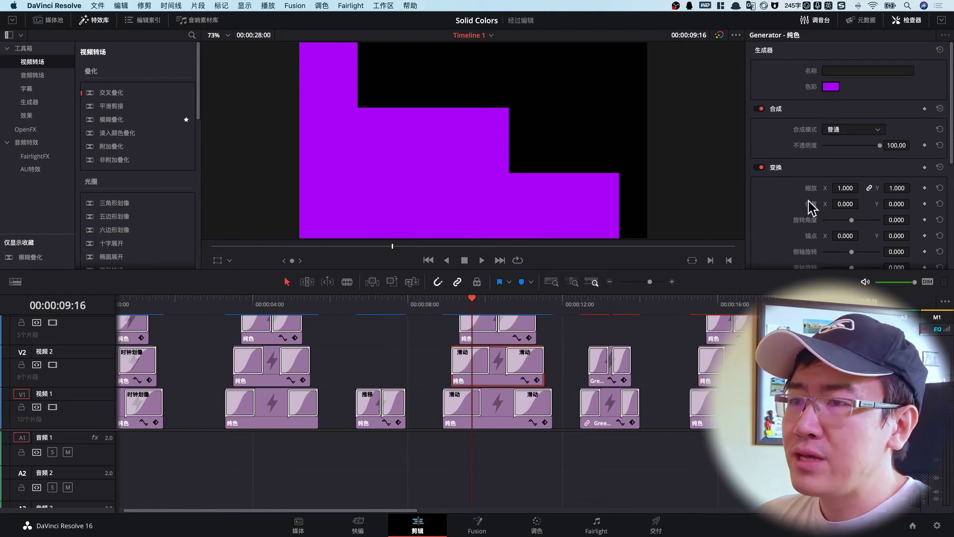
scroll(810, 209, "down", 3)
scroll(815, 204, "down", 5)
scroll(847, 202, "up", 1)
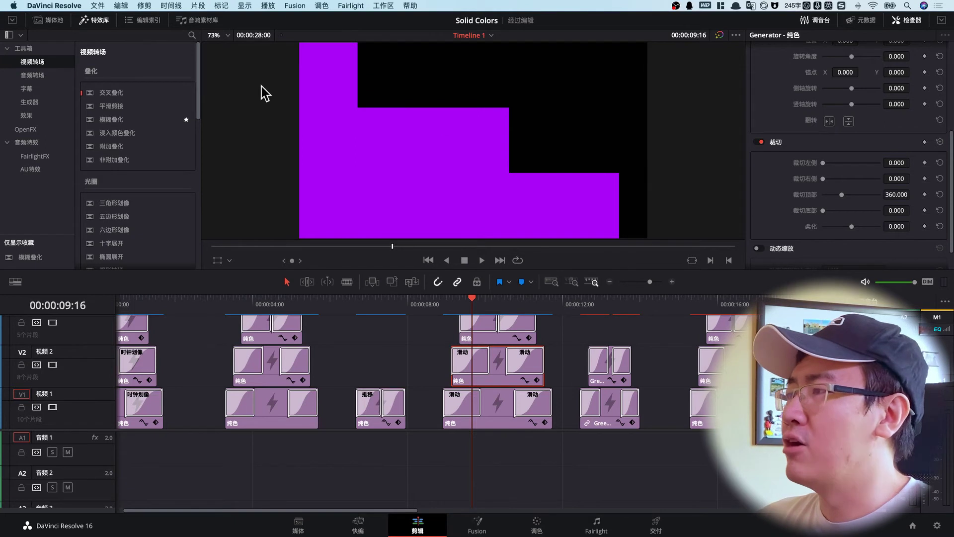
left_click(510, 342)
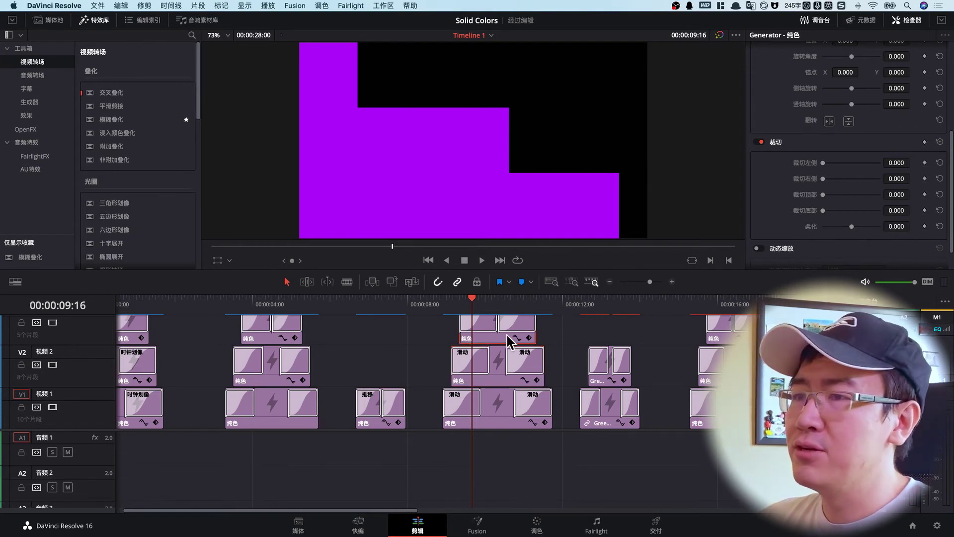
left_click(481, 426)
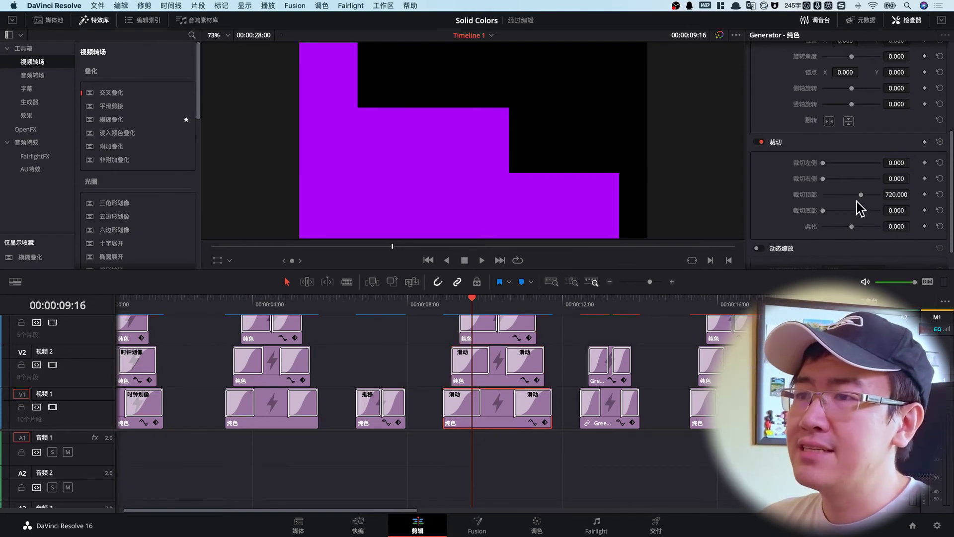
left_click(496, 374)
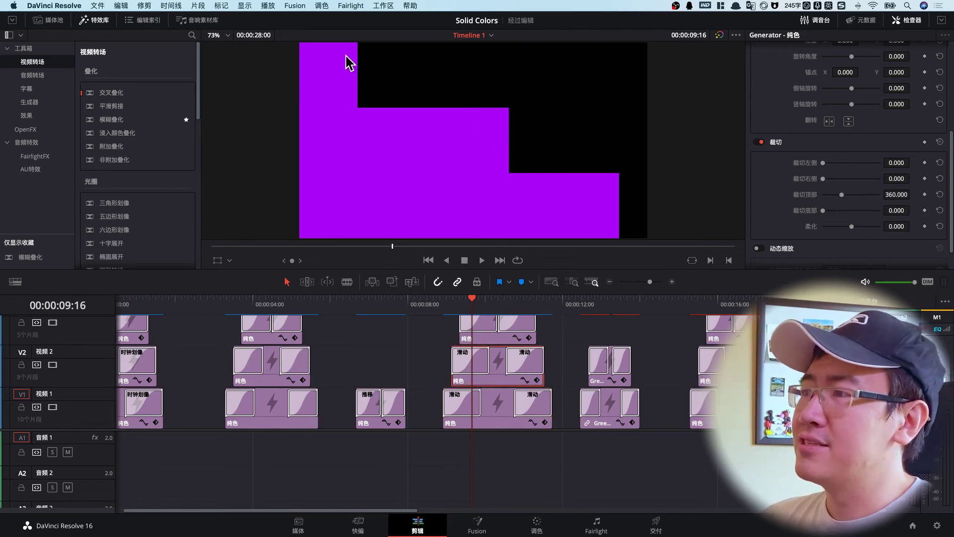
Play the staircase slide reveal, then resume from 00:00:12:11 through the next transitions.
key("space")
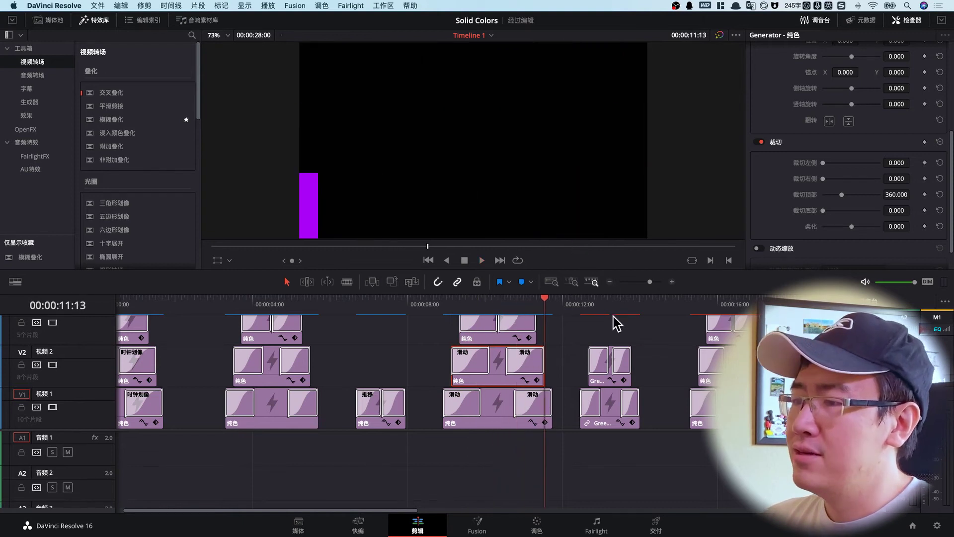
left_click(579, 301)
key("space")
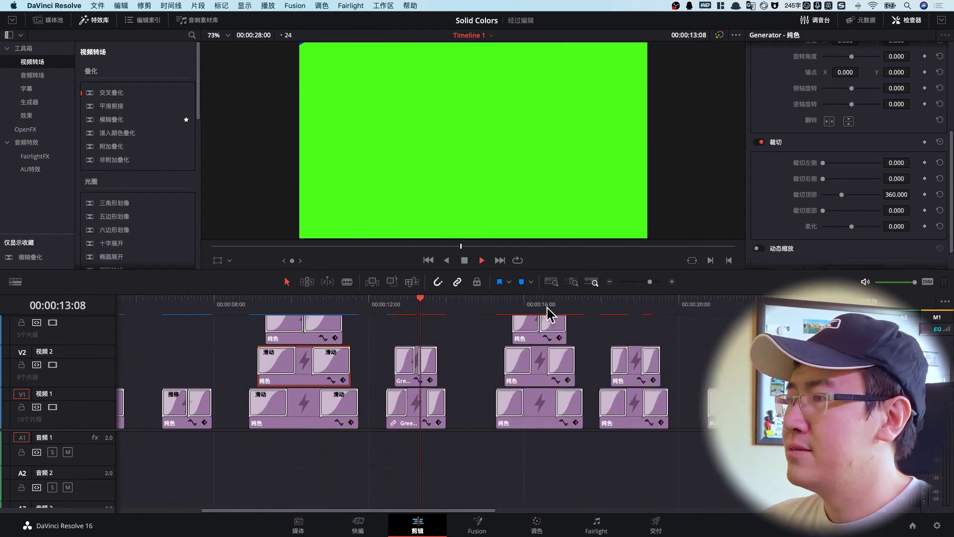
key("space")
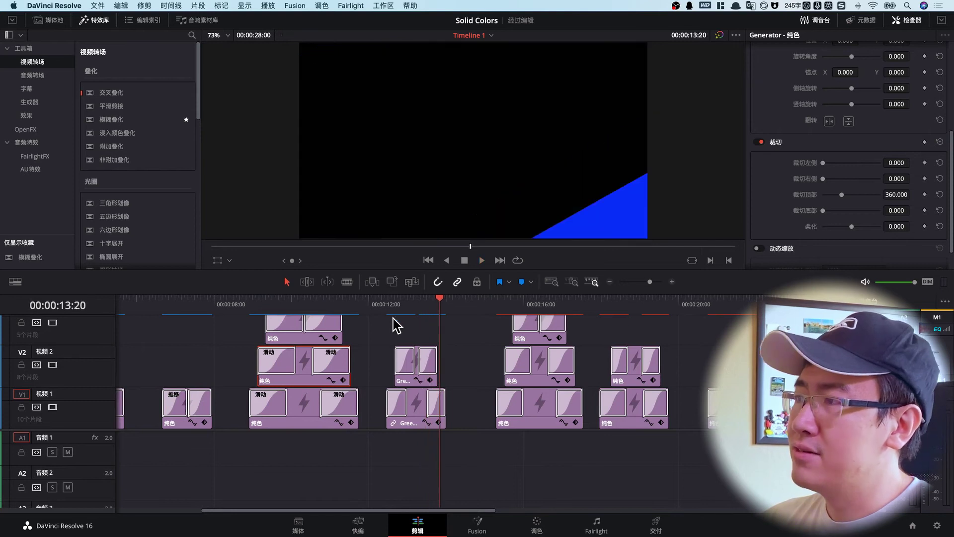
Select the triangle transitions on V2 and V1 and play the reveal from 00:00:15:12.
left_click(395, 303)
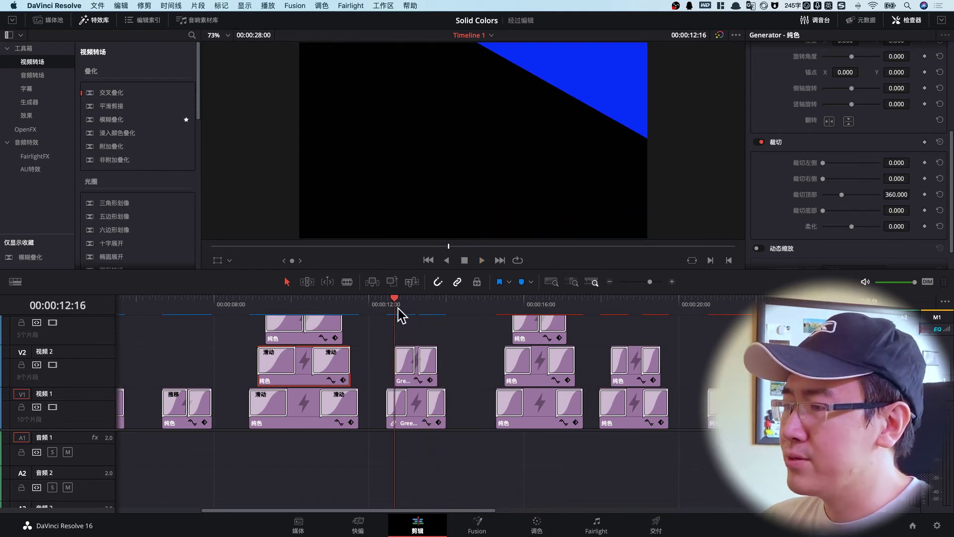
left_click(402, 353)
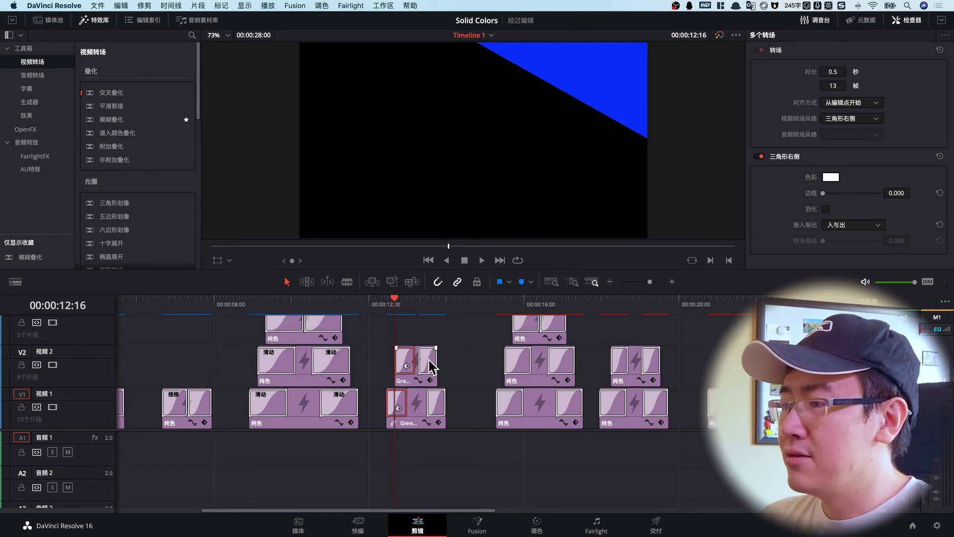
left_click(426, 359)
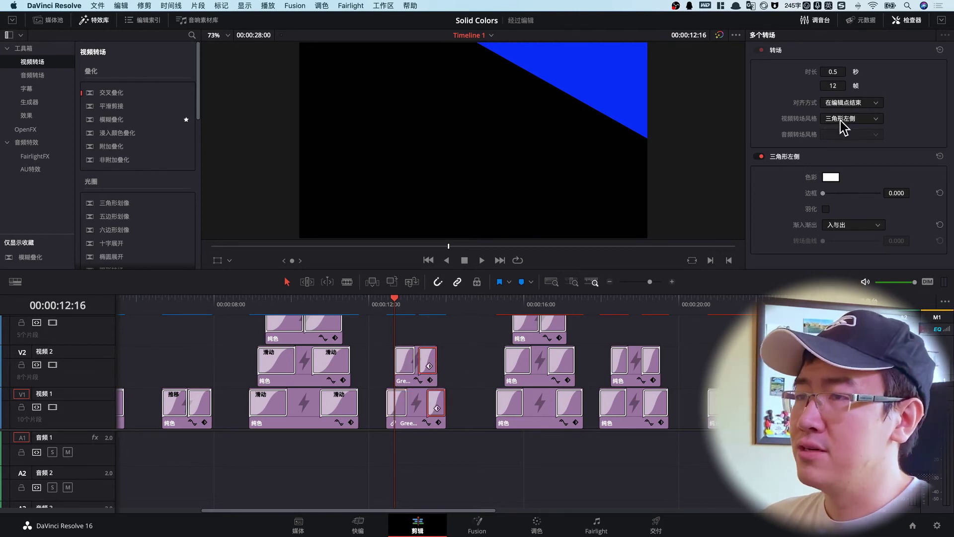
left_click_drag(401, 310, 506, 310)
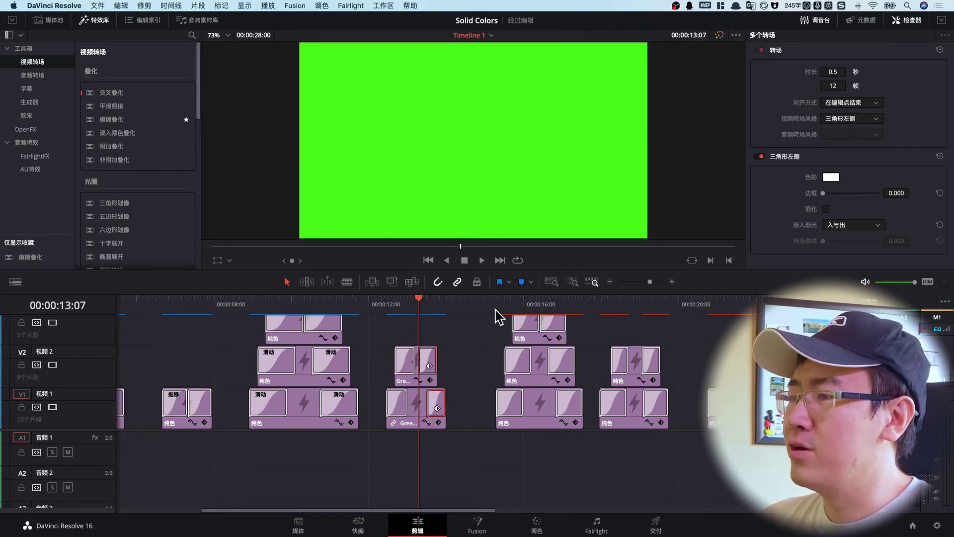
key("space")
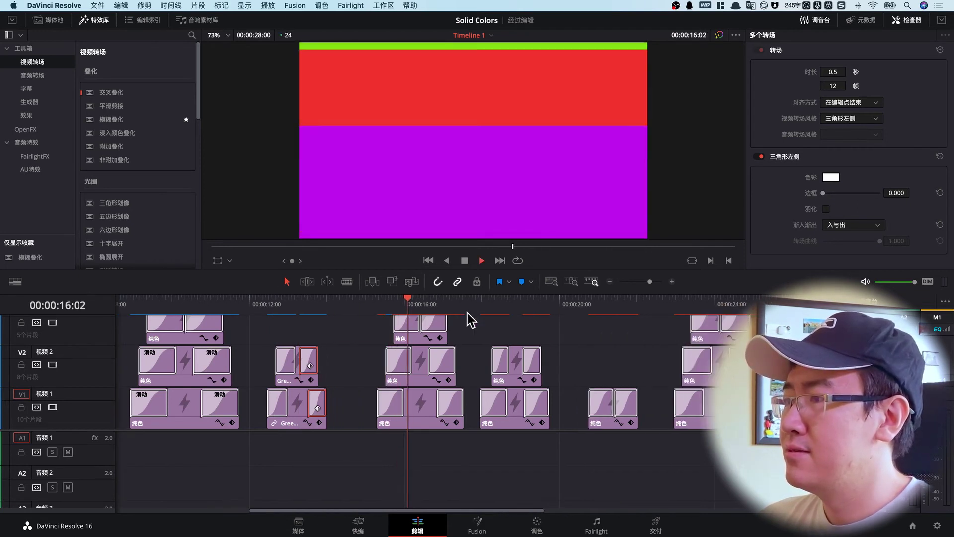
Select the edge wipe on V3 and play from about 00:00:17:23.
left_click(411, 323)
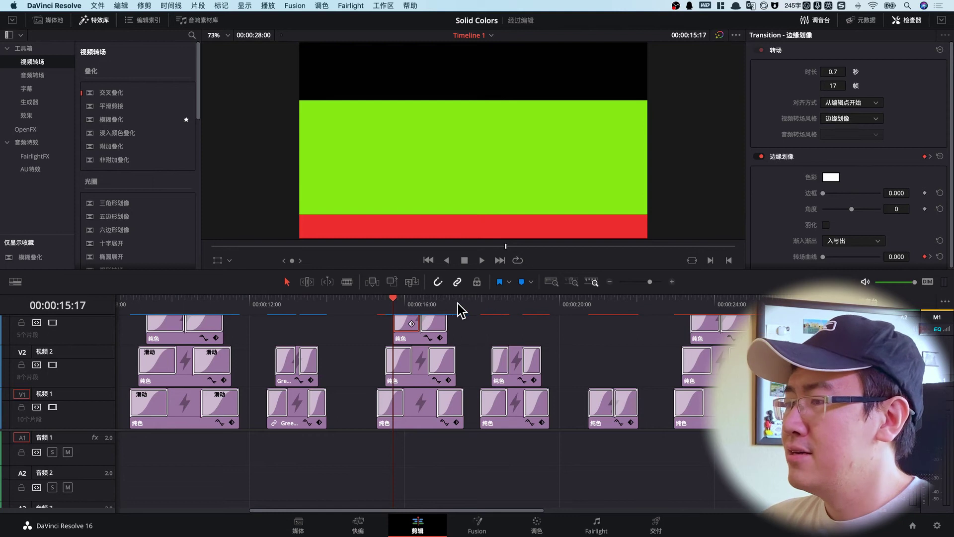
left_click(485, 304)
key("space")
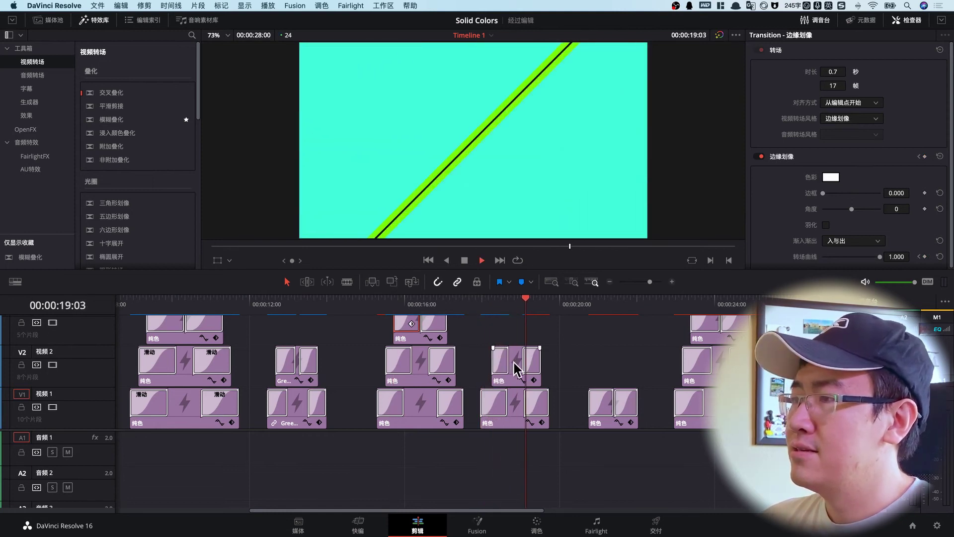
Select the center wipe on V2, then play the spiral wipe reveal from 00:00:20:18.
left_click(515, 368)
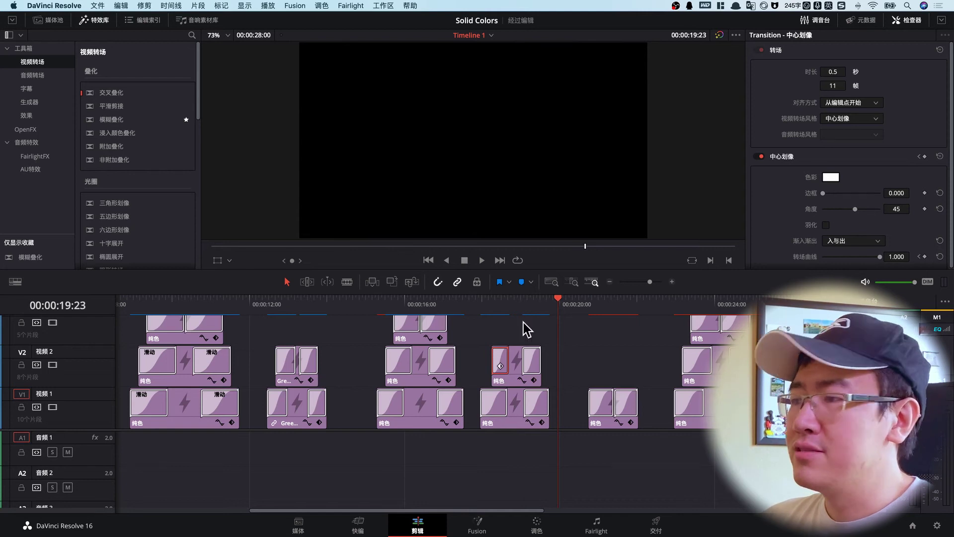
left_click(492, 302)
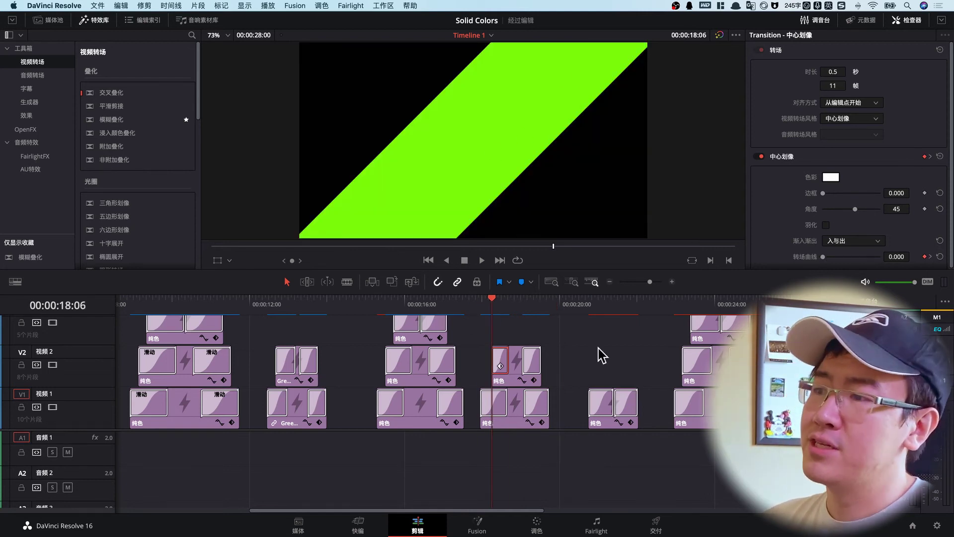
left_click(592, 303)
key("space")
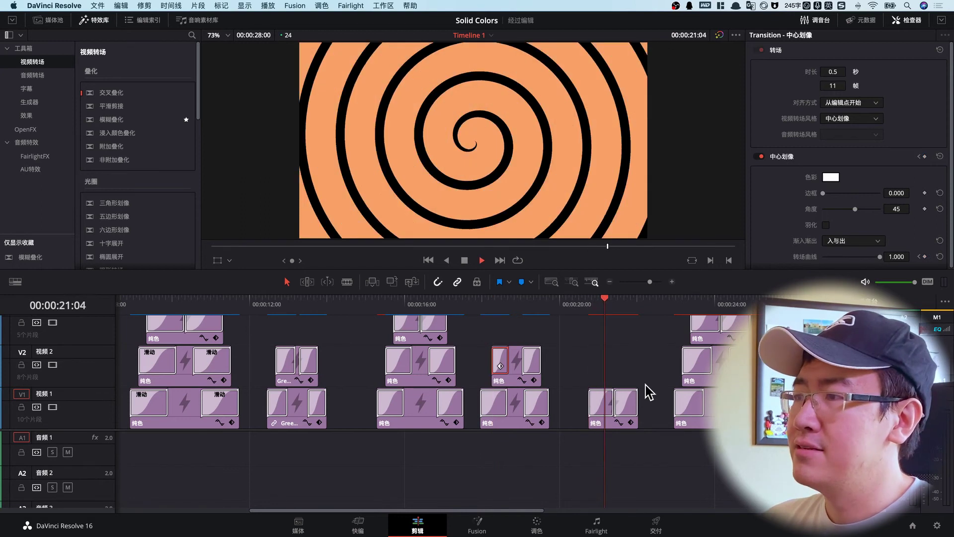
Scrub the V1 spiral wipe, then play the following reveals from 00:00:22:23, including the V2 triangle.
left_click(602, 403)
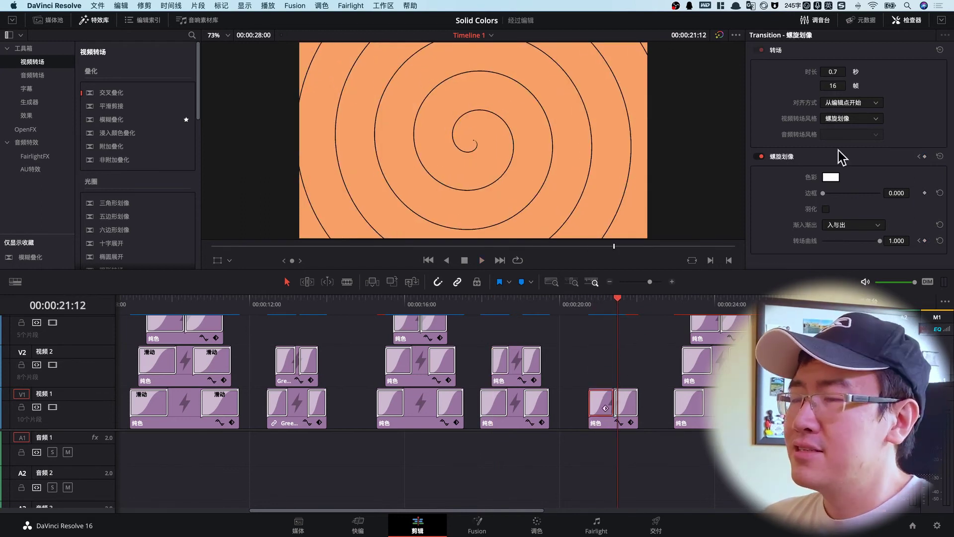
left_click_drag(612, 304, 601, 305)
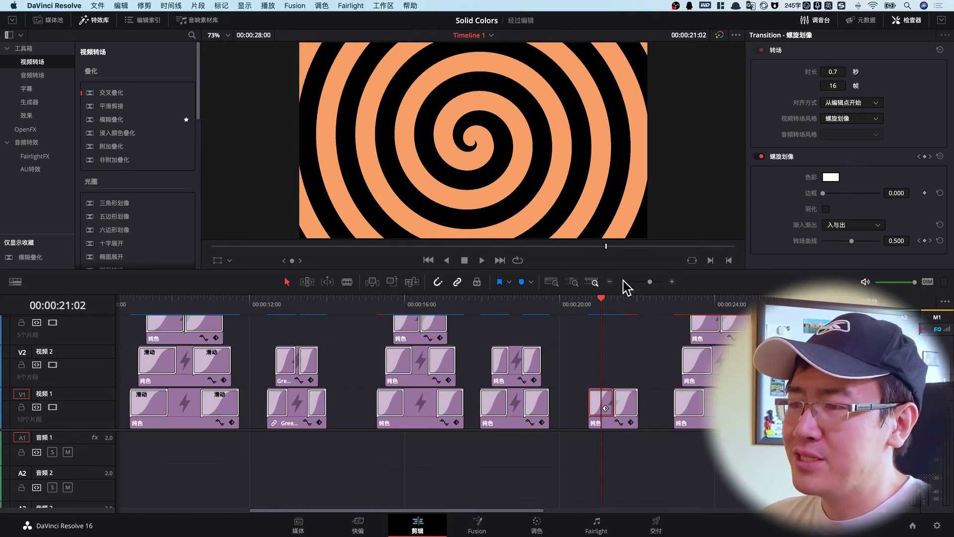
left_click(674, 301)
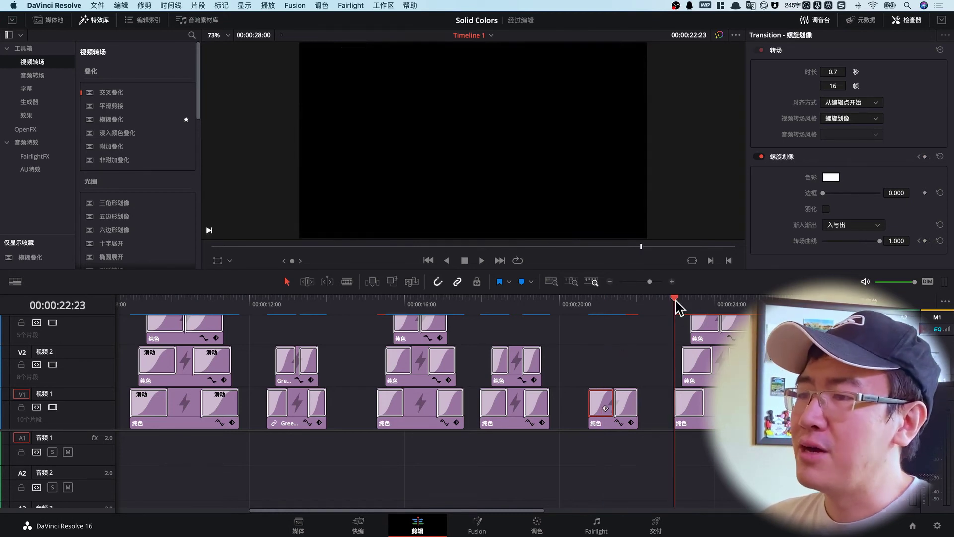
key("space")
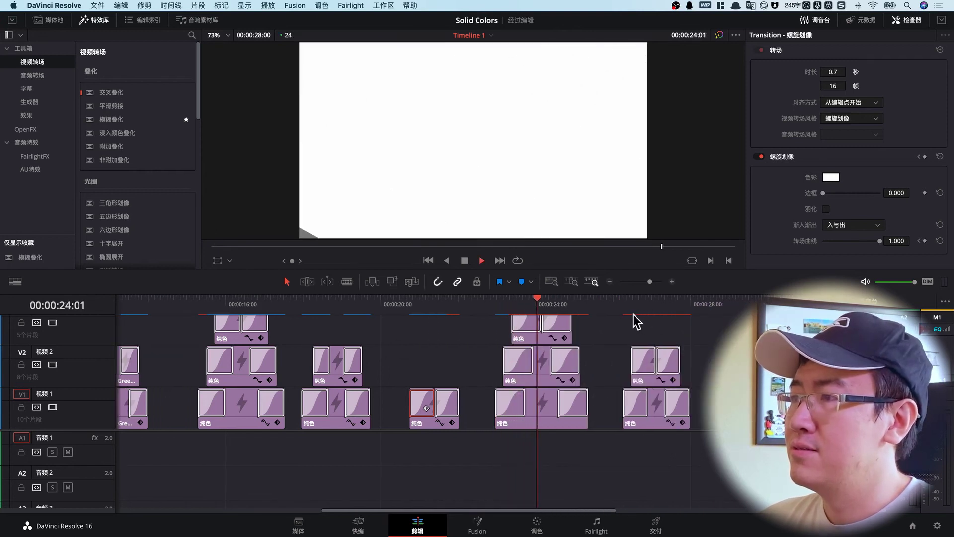
left_click_drag(512, 301, 560, 302)
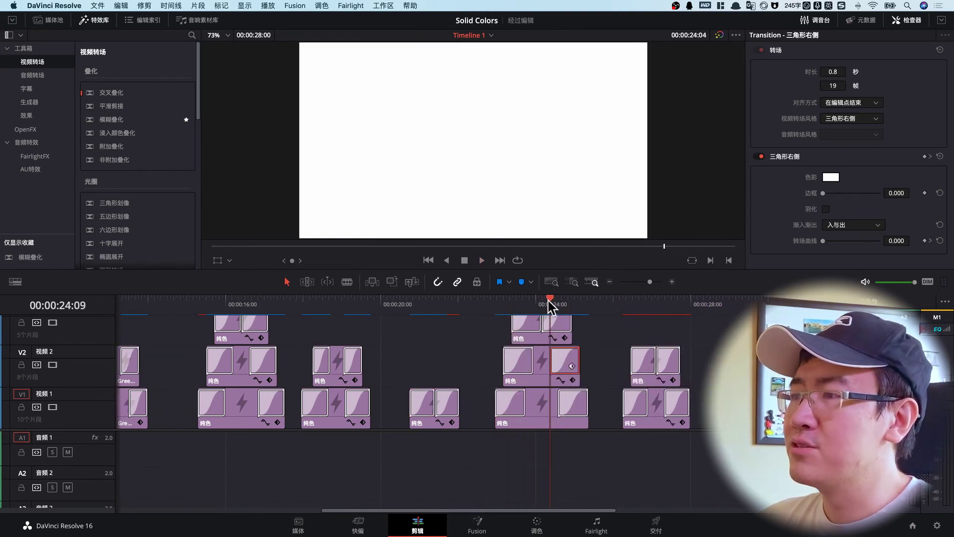
key("space")
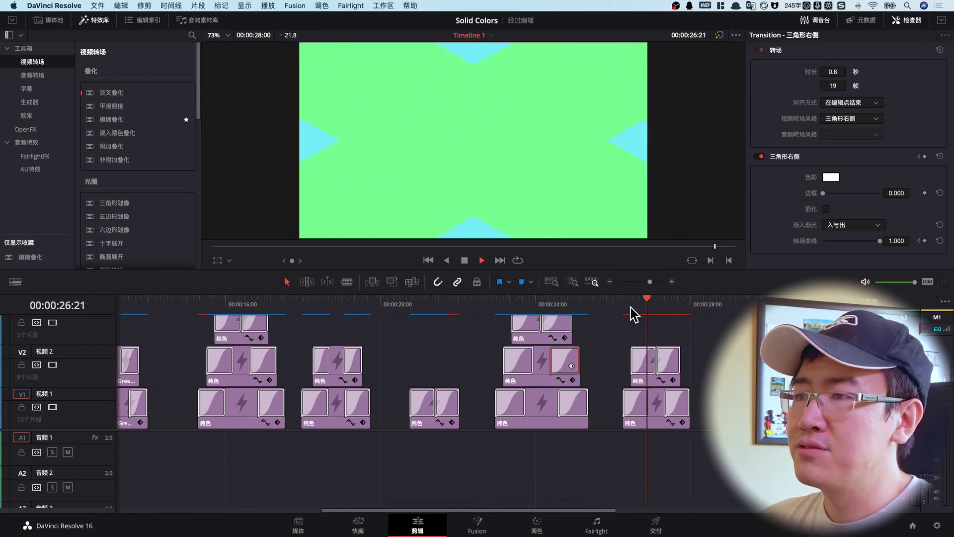
Check both X wipe transitions on V2 and replay the X wipe reveal from 00:00:26:06.
left_click_drag(650, 306, 630, 307)
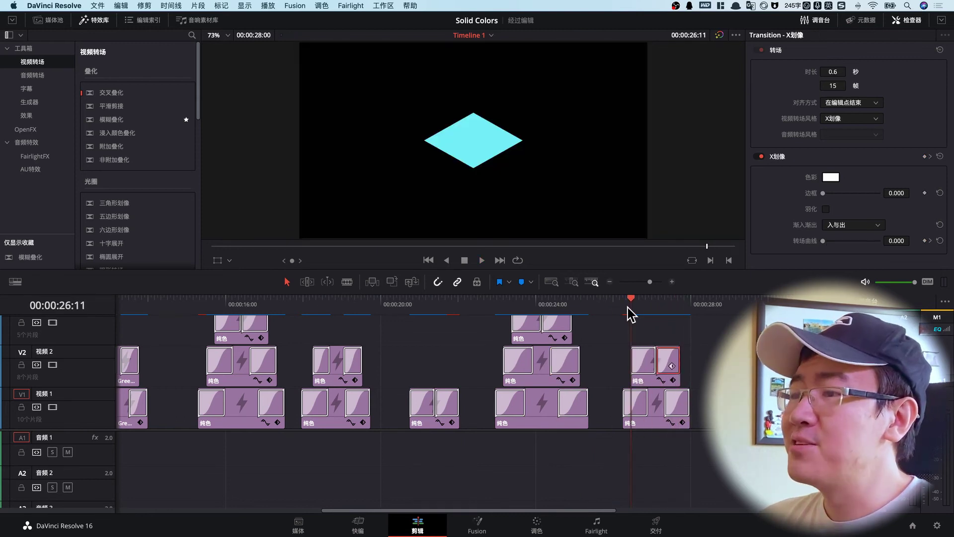
left_click(636, 400)
left_click(641, 365)
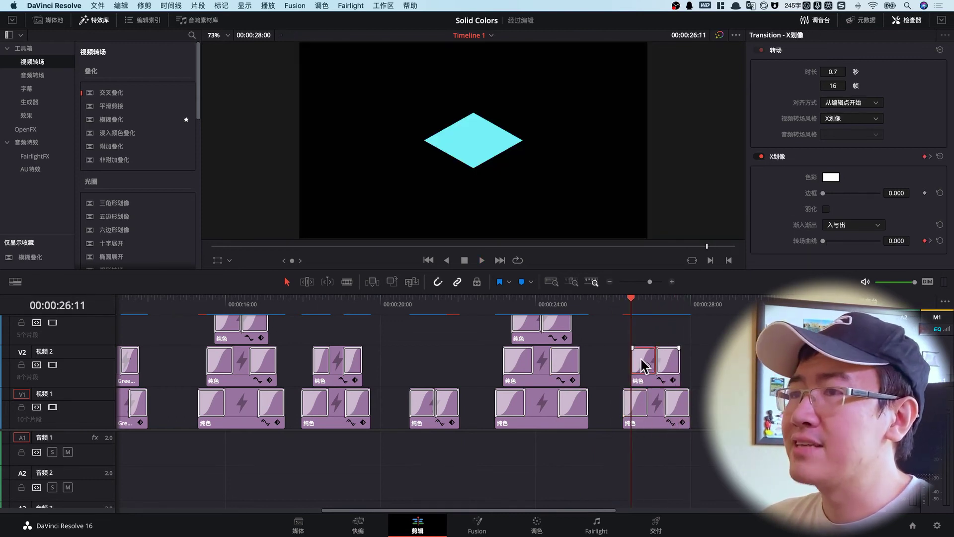
left_click(622, 302)
key("space")
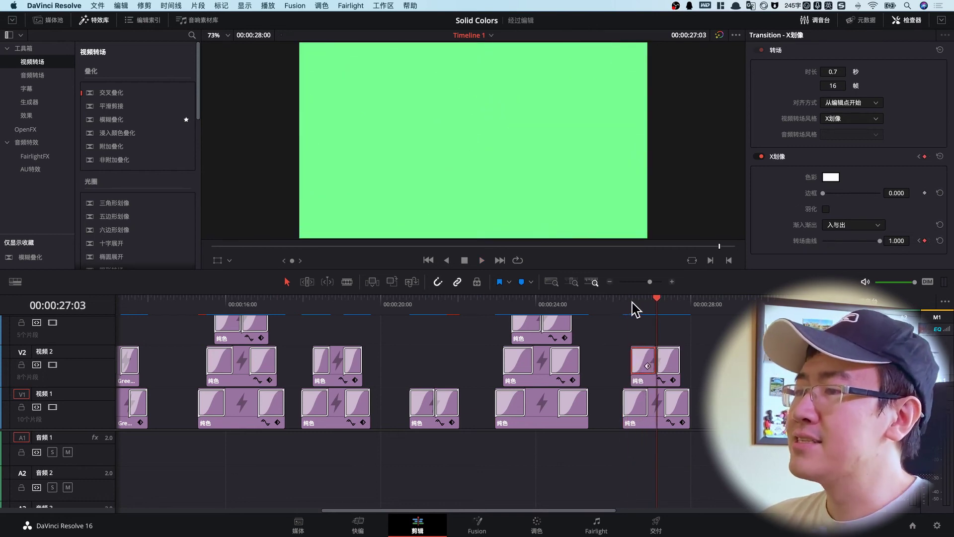
left_click(649, 307)
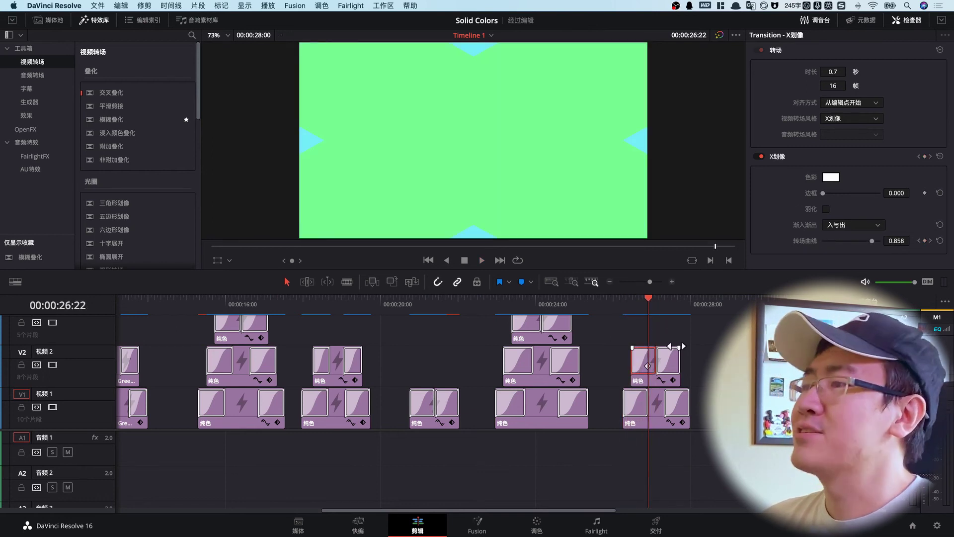
key("space")
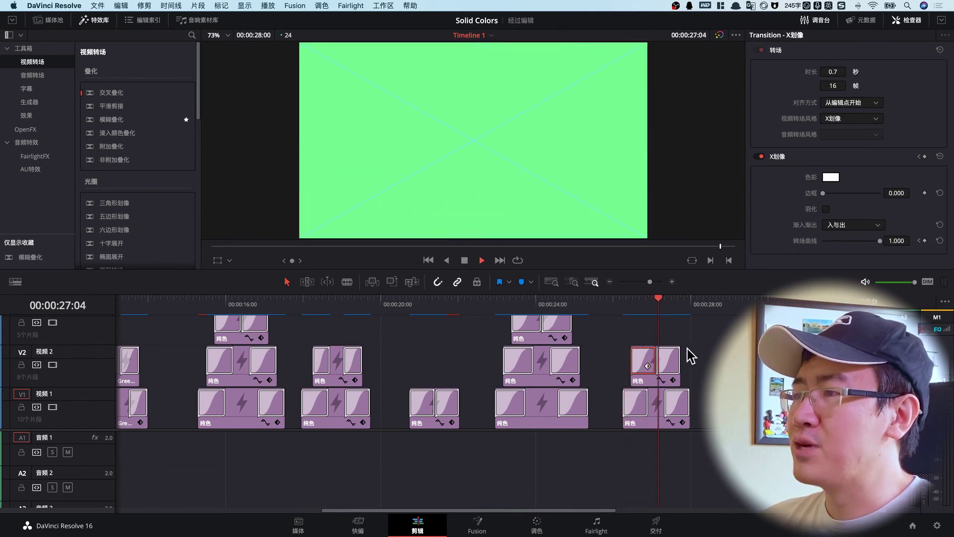